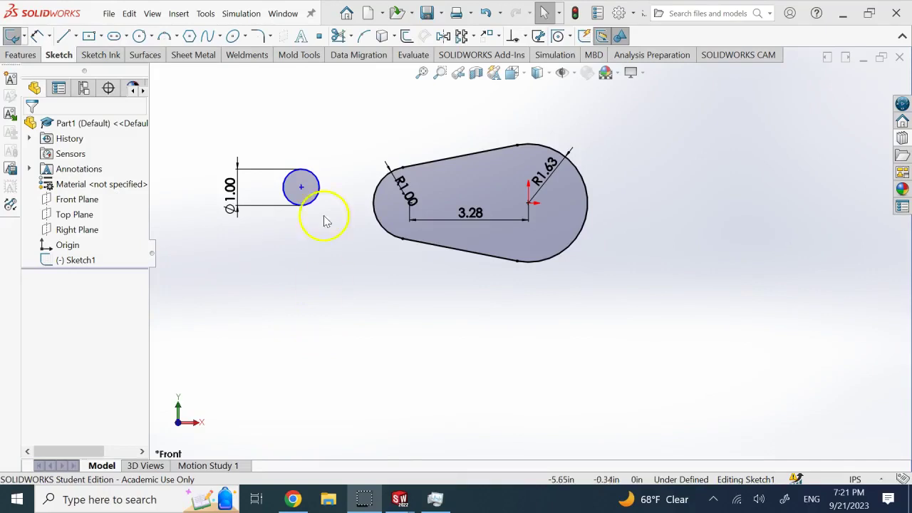
- Drag the Ø1.00 circle by its centre to the slot's left arc, along its top edge, then beside the R1.00 arc
drag(303, 191, 352, 159)
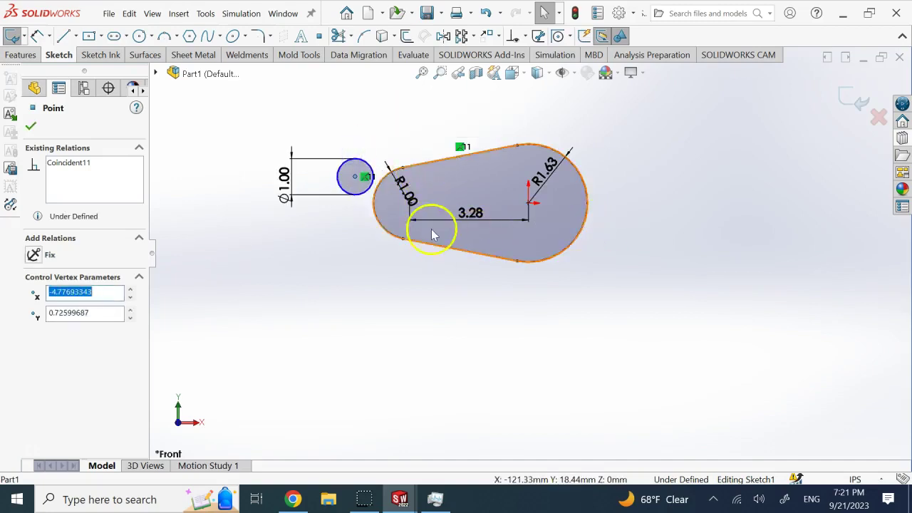
click(401, 261)
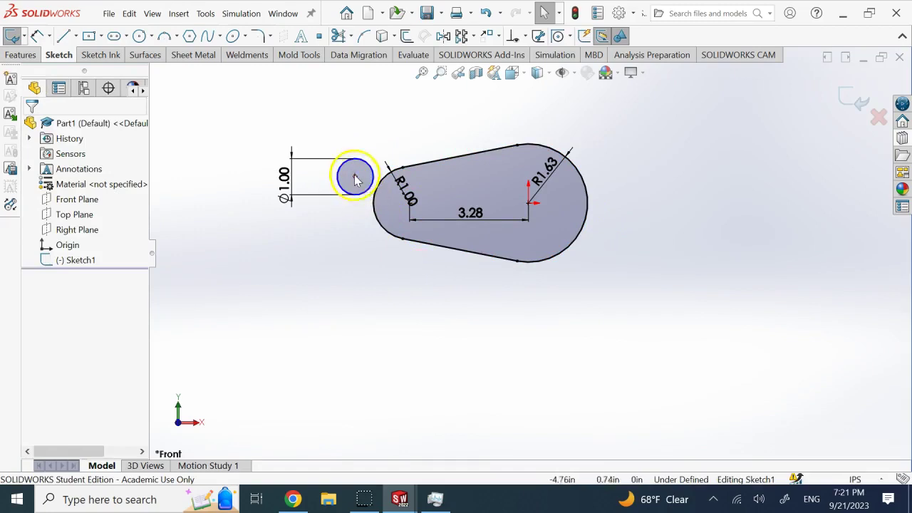
click(356, 178)
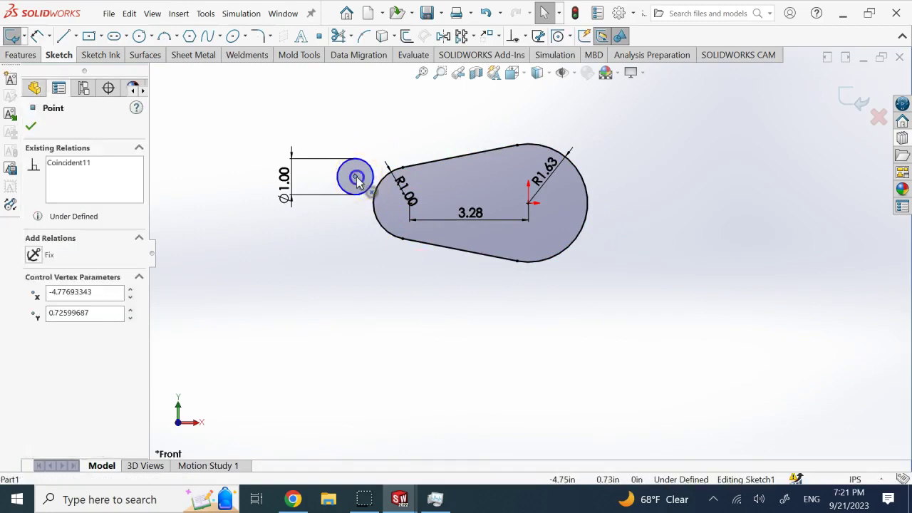
drag(357, 182, 392, 258)
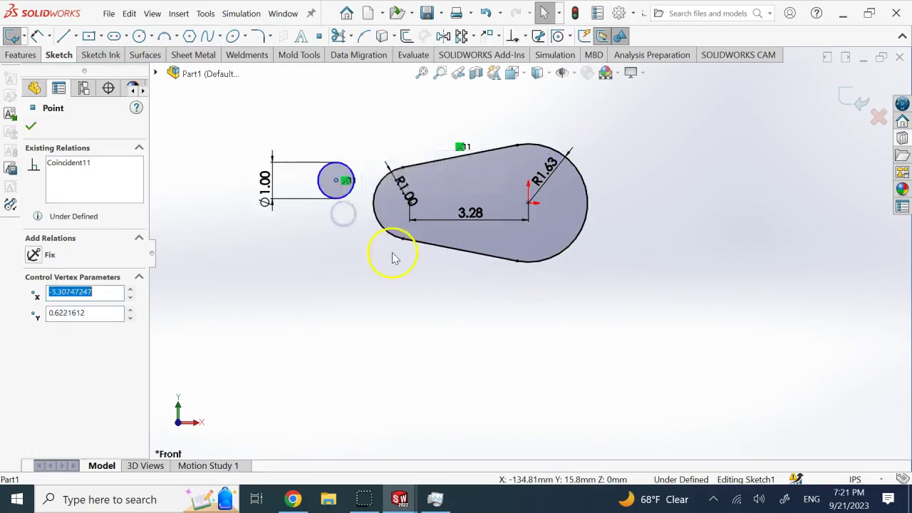
click(403, 311)
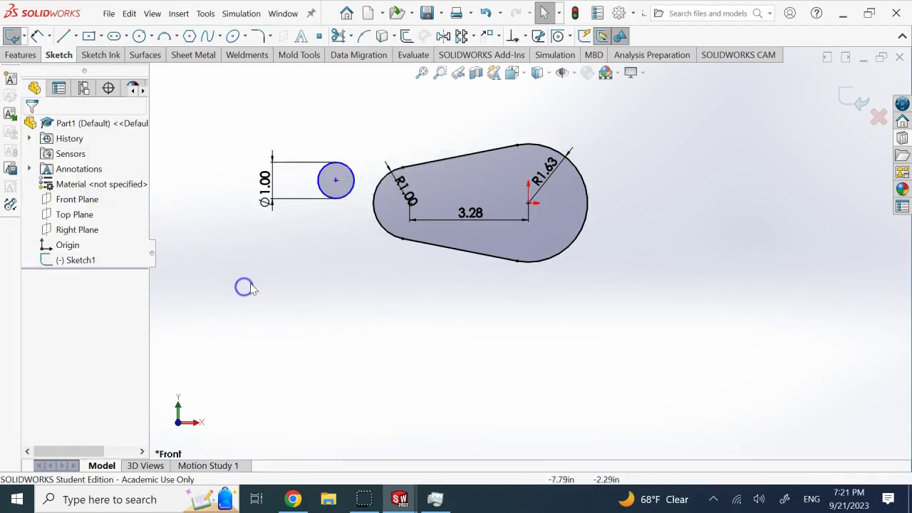
click(336, 183)
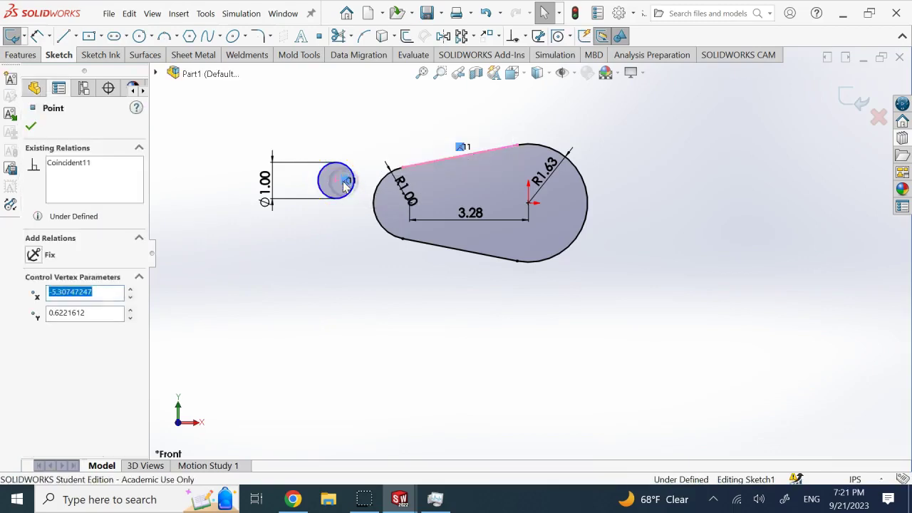
drag(340, 196, 299, 199)
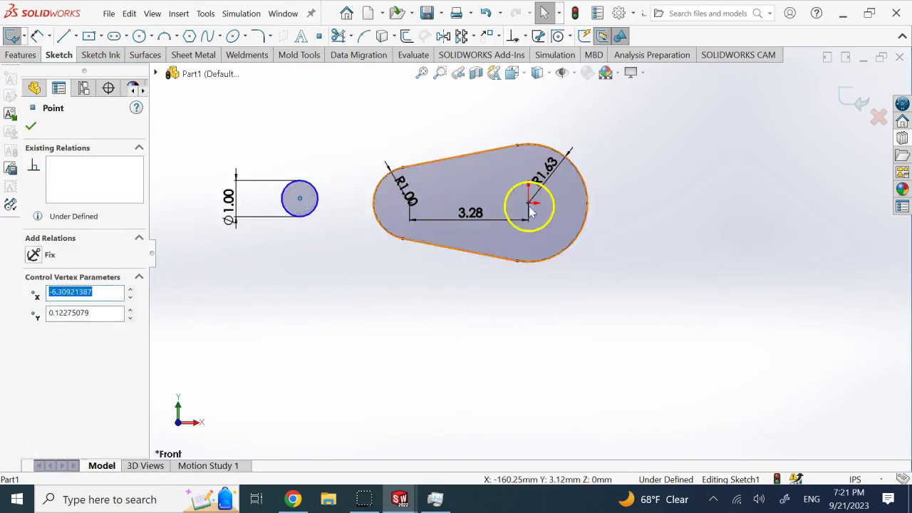
- Make the circle's centre point coincident with the slot's top line
click(444, 158)
ctrl+click(446, 157)
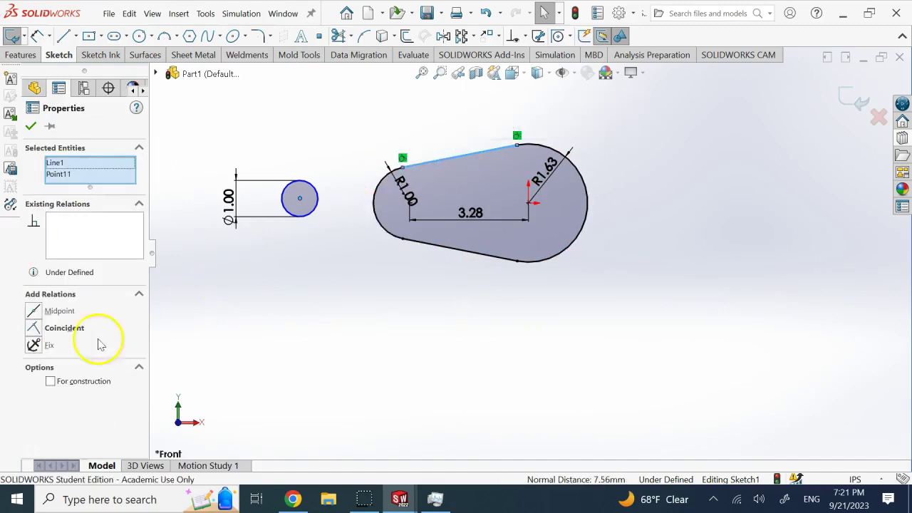
click(35, 328)
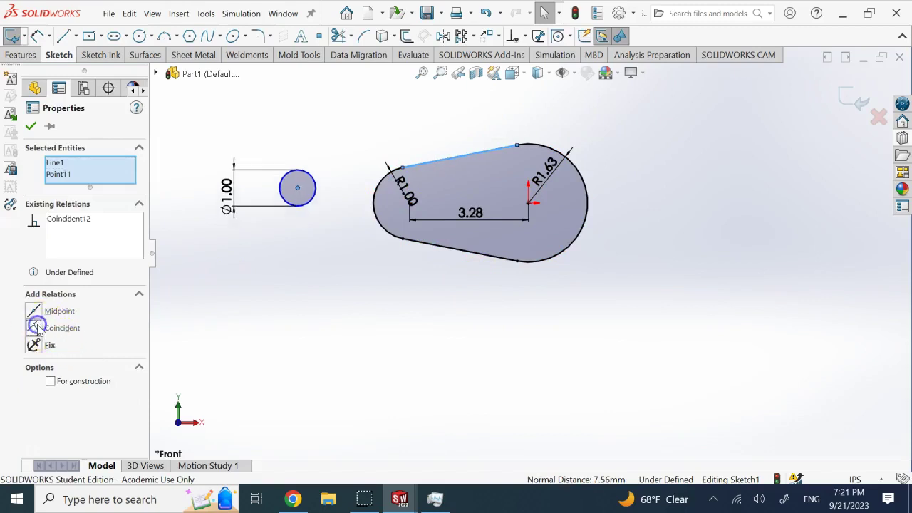
click(30, 130)
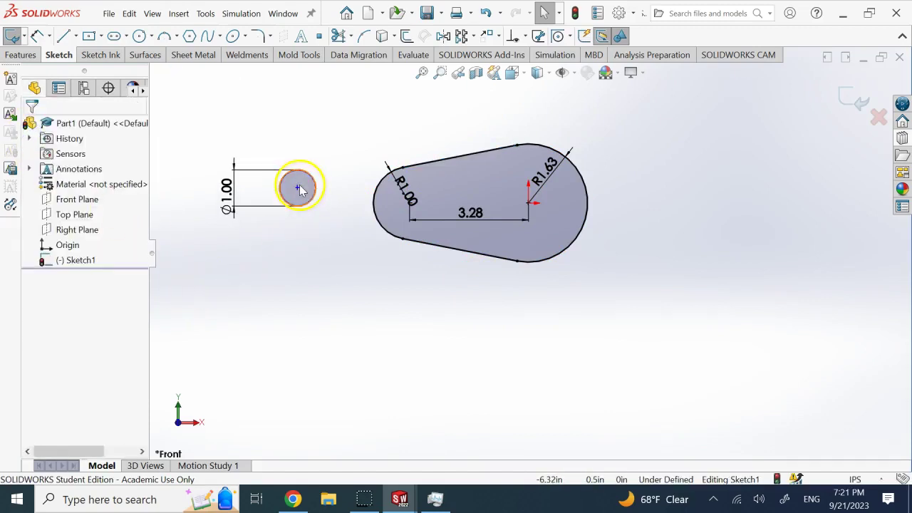
- Drag the constrained circle along the line, then delete its Coincident relation
drag(297, 191, 310, 240)
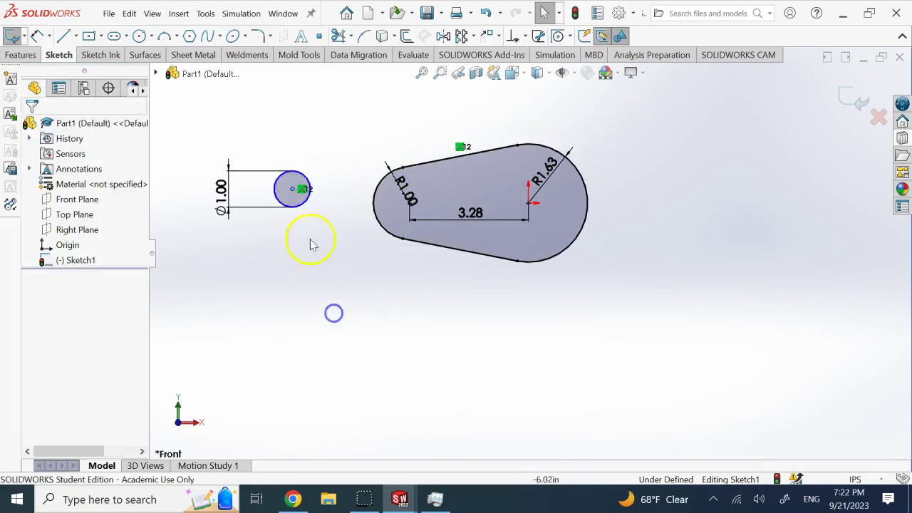
click(293, 190)
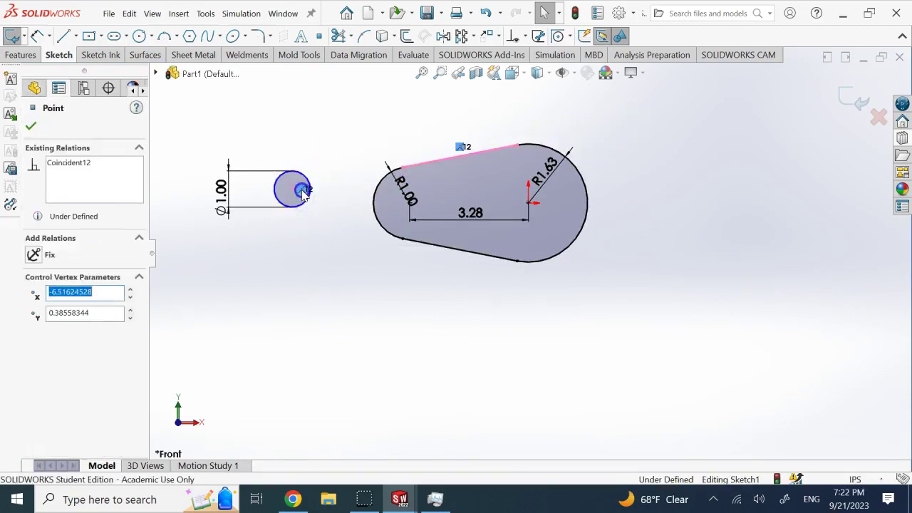
click(293, 190)
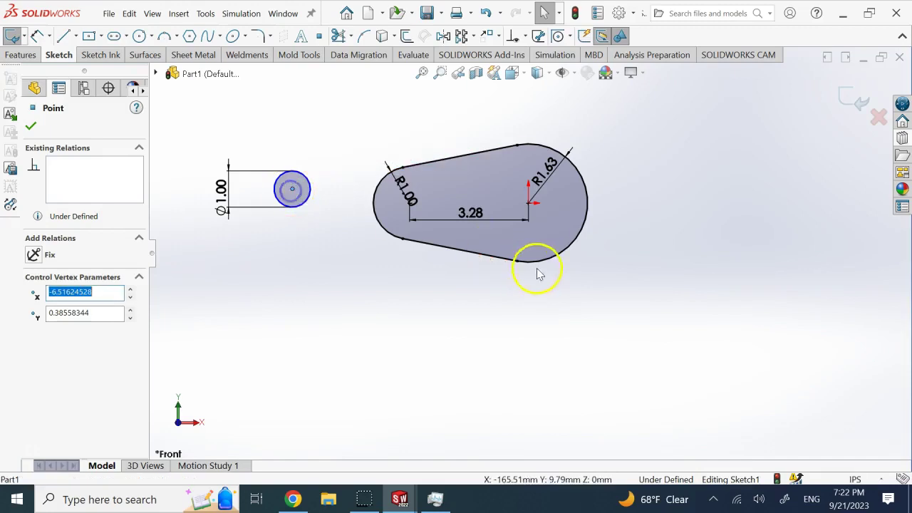
- Make the circle's centre coincident with the right arc (Arc2), then drag the circle back left of the slot
ctrl+click(561, 261)
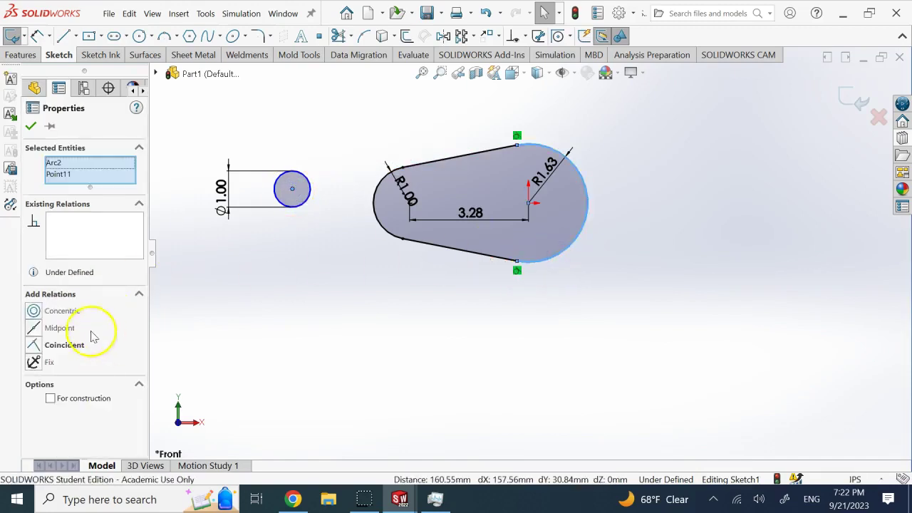
click(37, 347)
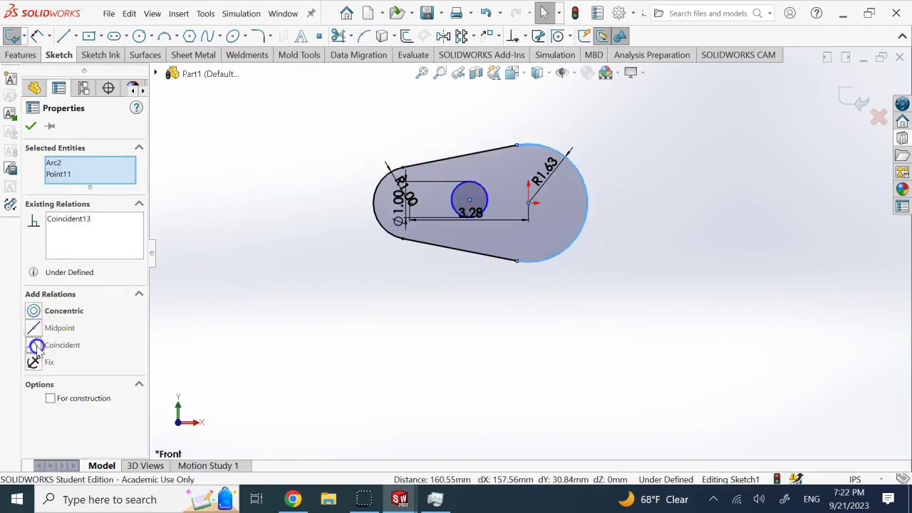
click(29, 132)
drag(478, 202, 302, 186)
click(458, 357)
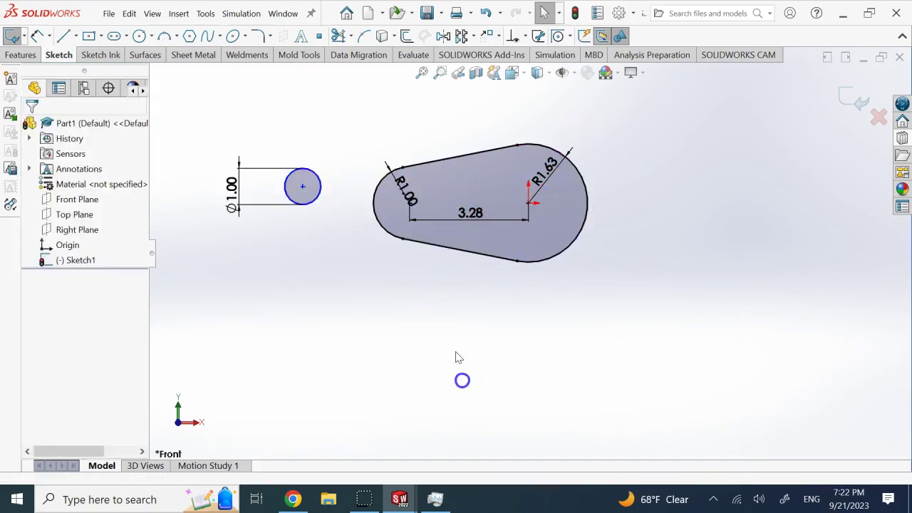
- Box-select the whole slot sketch and apply Make Path, then undo it
drag(355, 121, 615, 281)
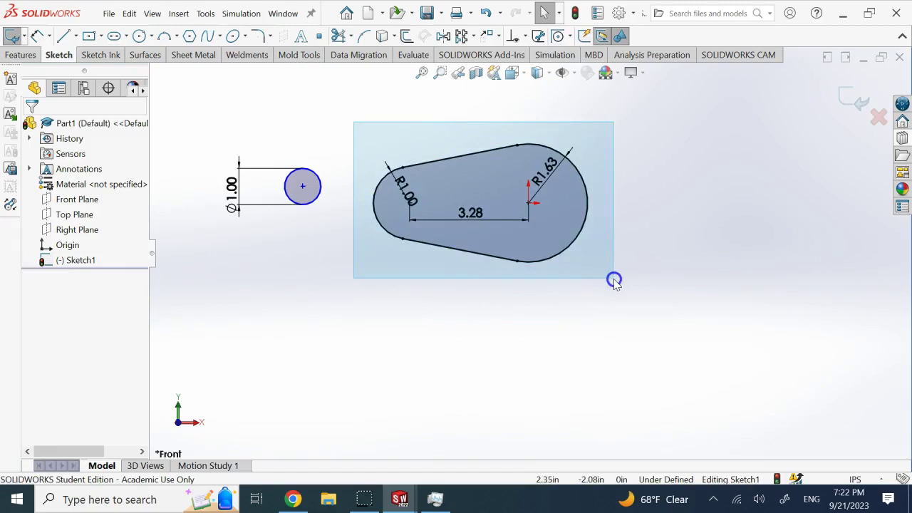
drag(615, 281, 613, 279)
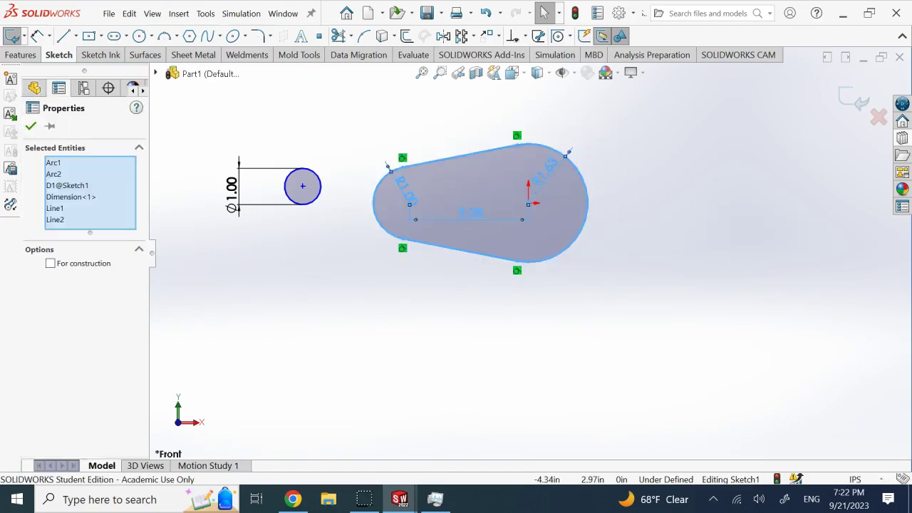
click(212, 12)
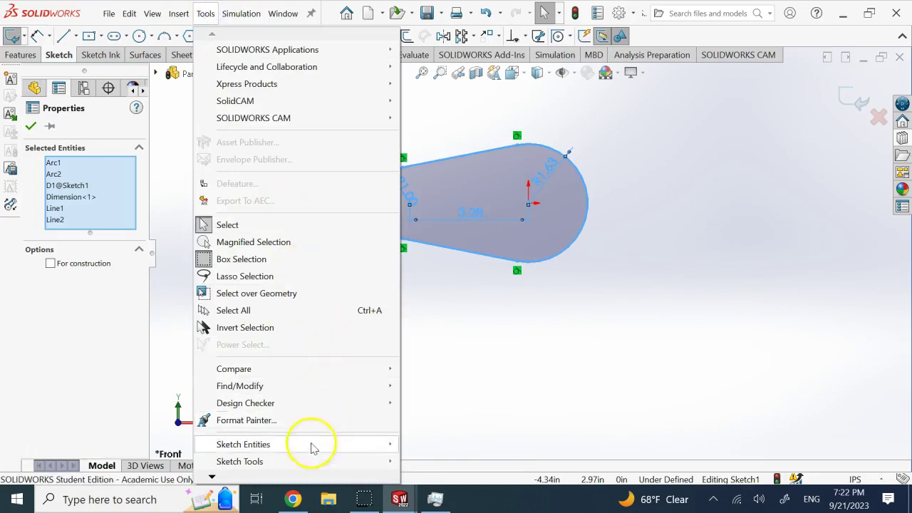
mouse_move(306, 461)
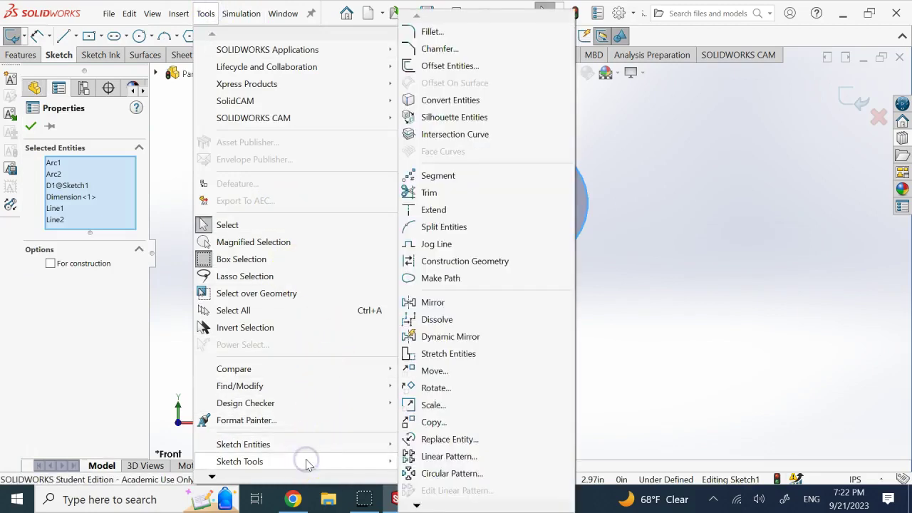
click(452, 279)
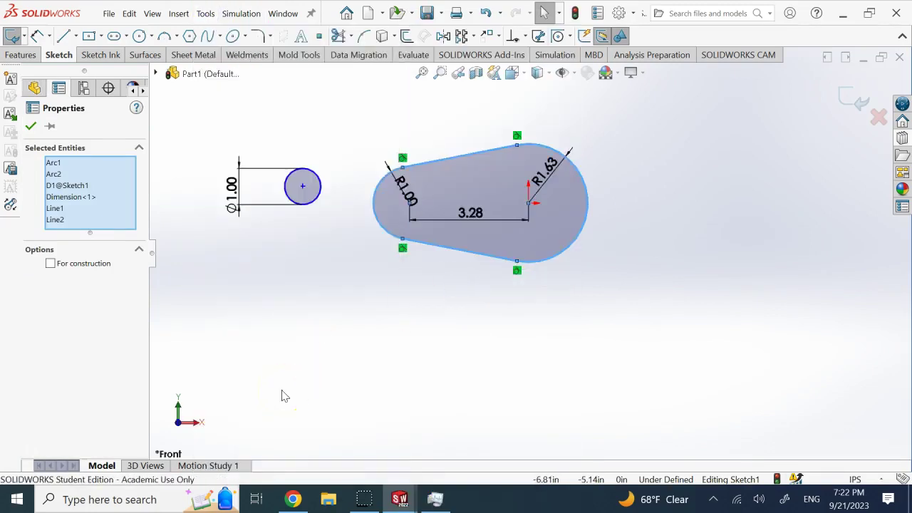
click(253, 381)
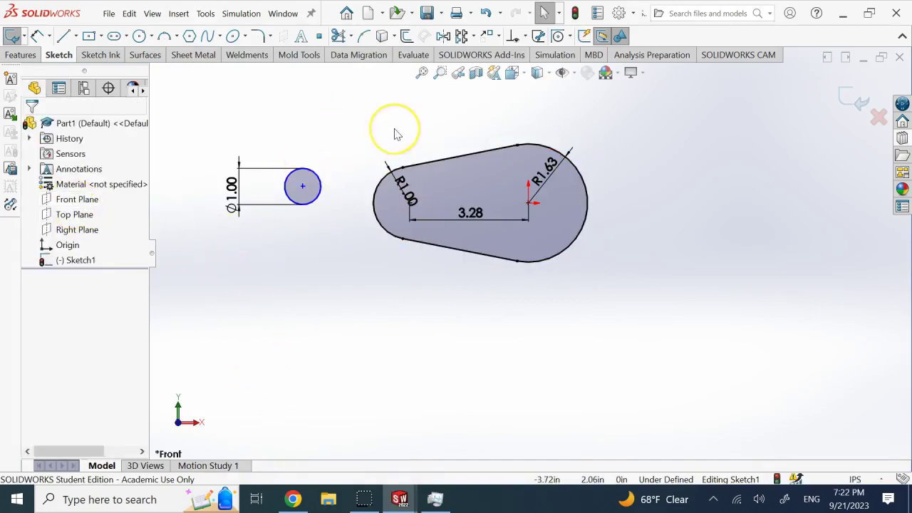
key(ctrl+z)
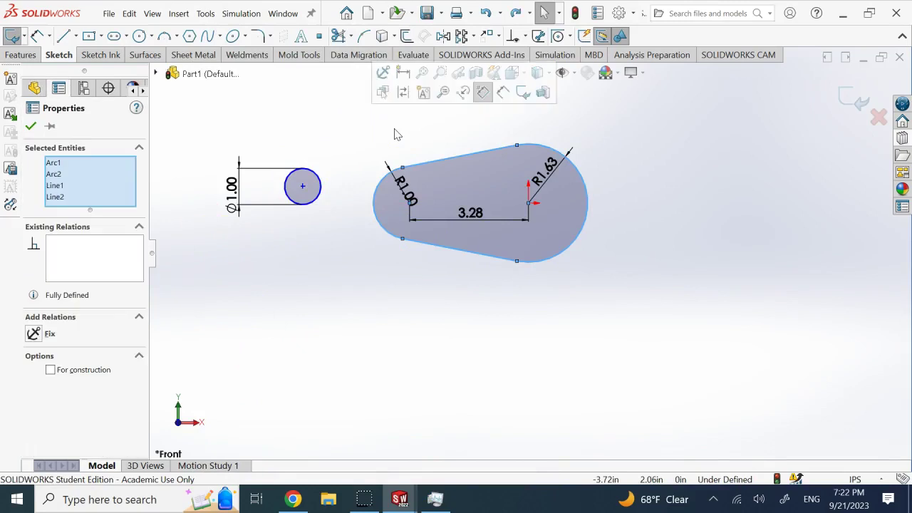
click(395, 129)
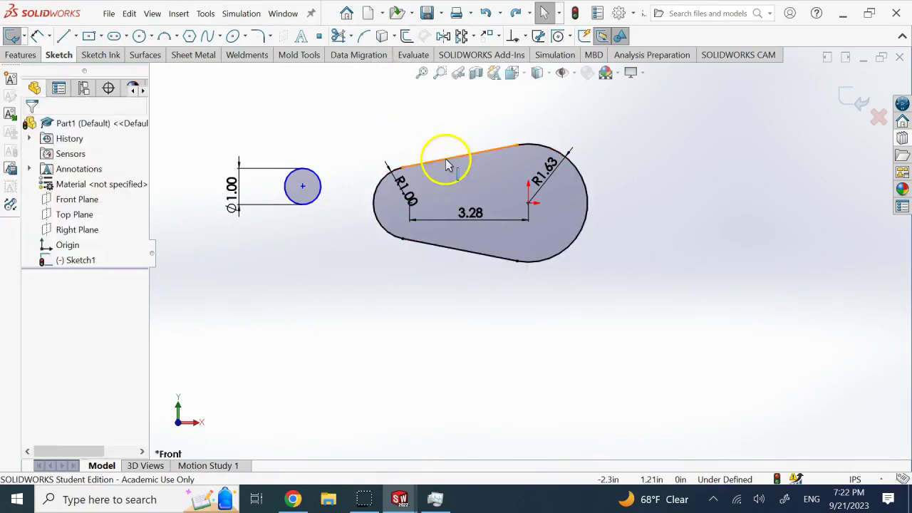
- Build one Make Path path from the slot's left arc, top line, right arc and bottom line
click(241, 13)
mouse_move(207, 12)
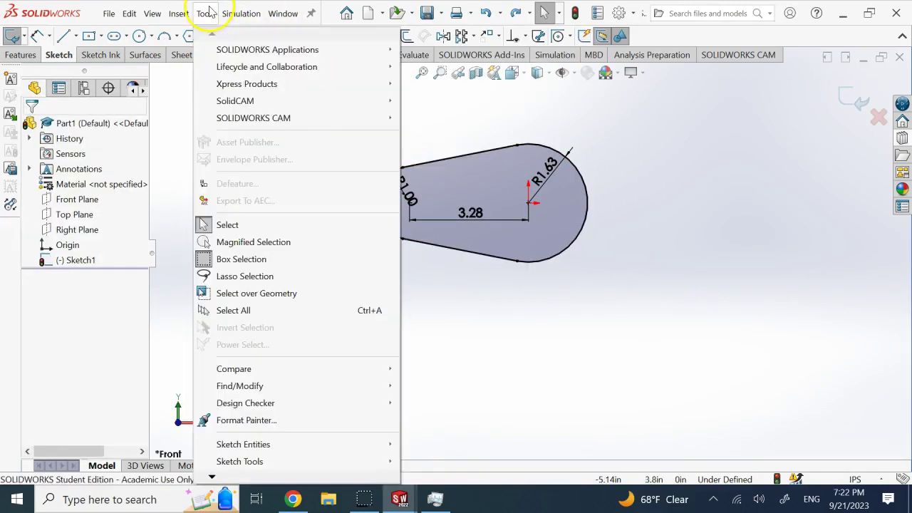
click(325, 474)
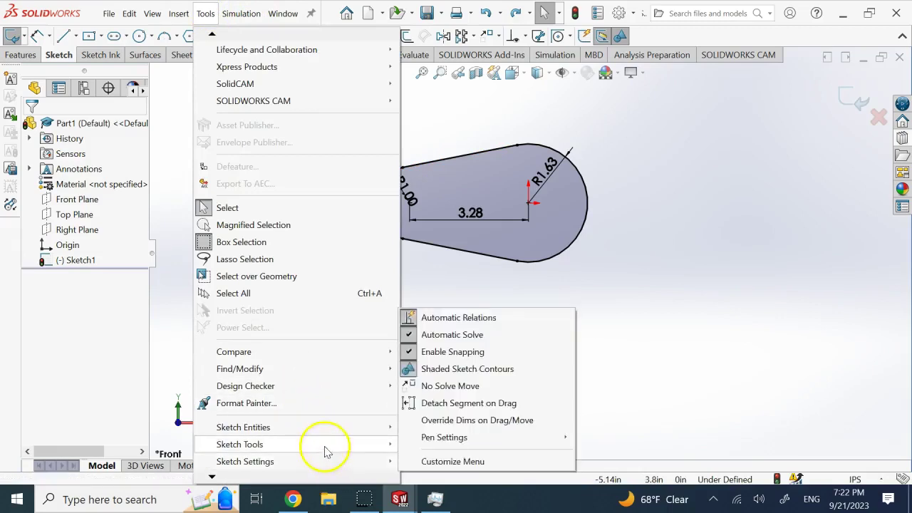
click(324, 446)
click(459, 278)
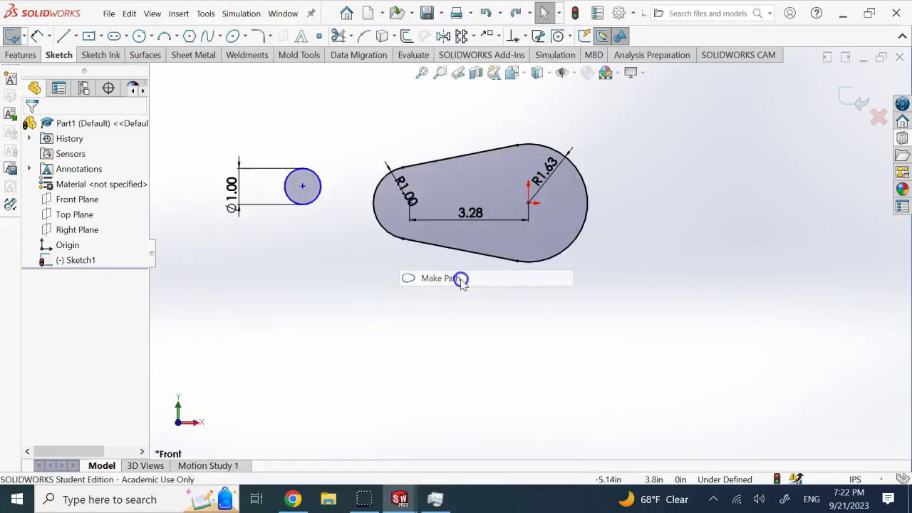
click(381, 192)
click(432, 162)
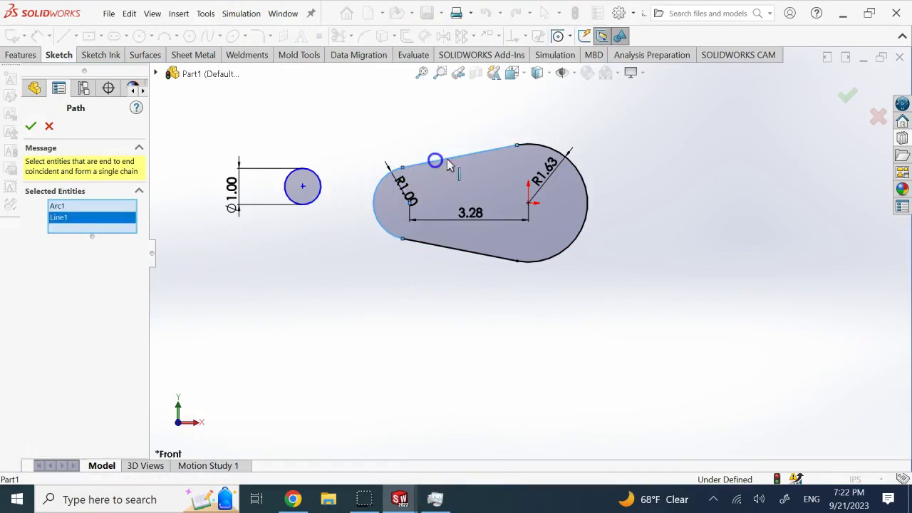
click(563, 155)
click(479, 253)
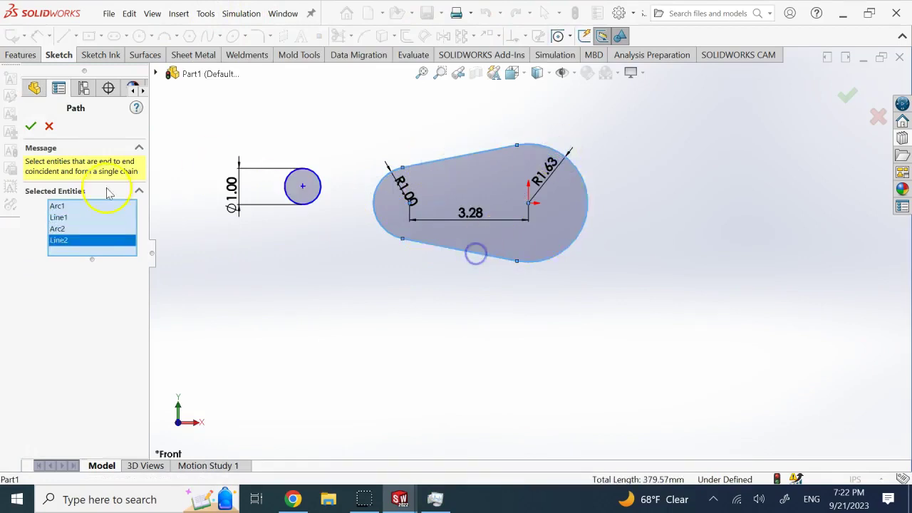
click(30, 127)
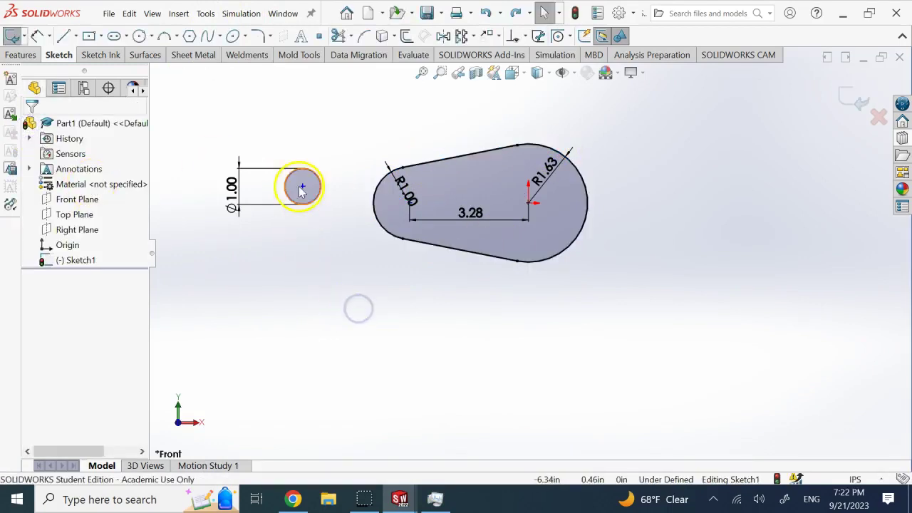
- Make the circle's centre coincident with the slot path and slide it around onto the R1.63 arc
drag(302, 189, 403, 139)
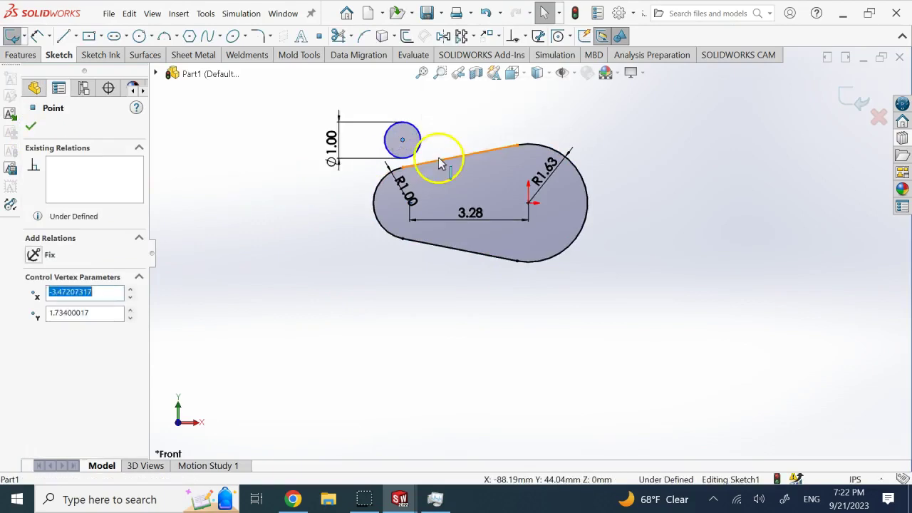
ctrl+click(394, 195)
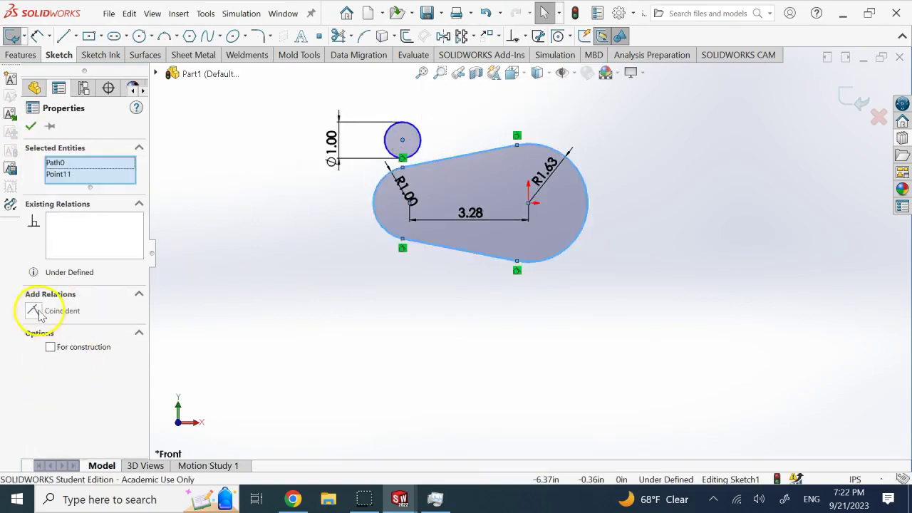
click(34, 311)
click(29, 127)
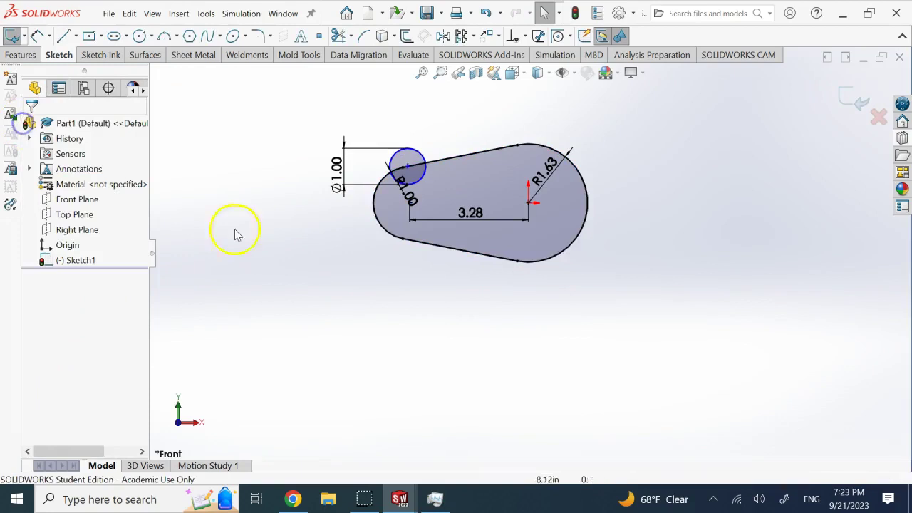
drag(409, 171, 573, 158)
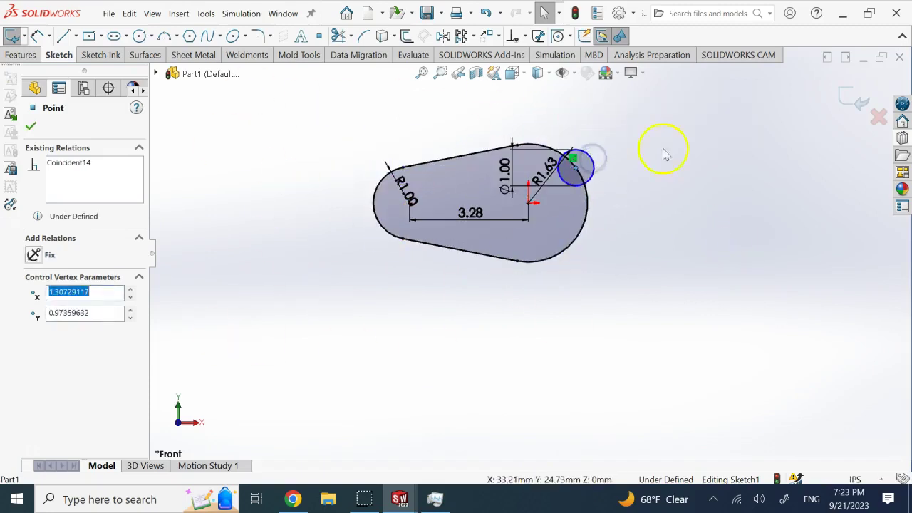
click(283, 13)
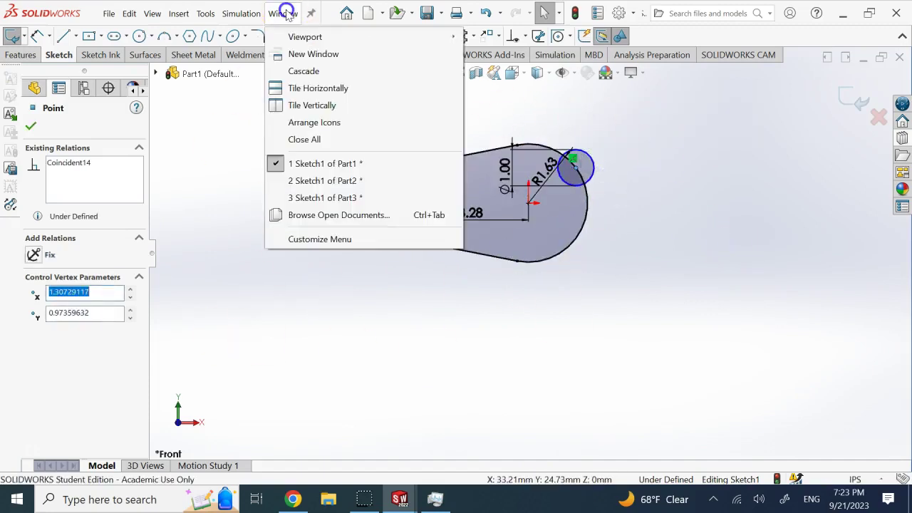
- Activate Part2 and select its EEA sketch text to inspect it
click(327, 182)
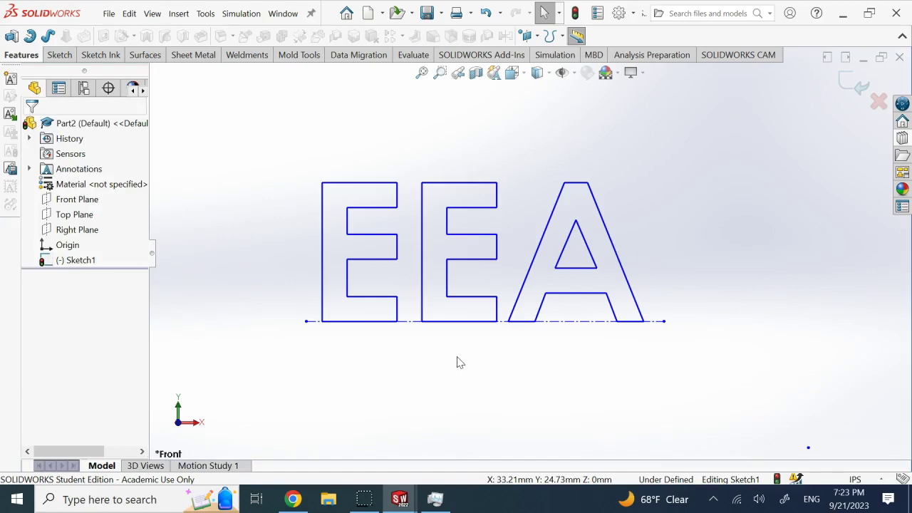
click(436, 212)
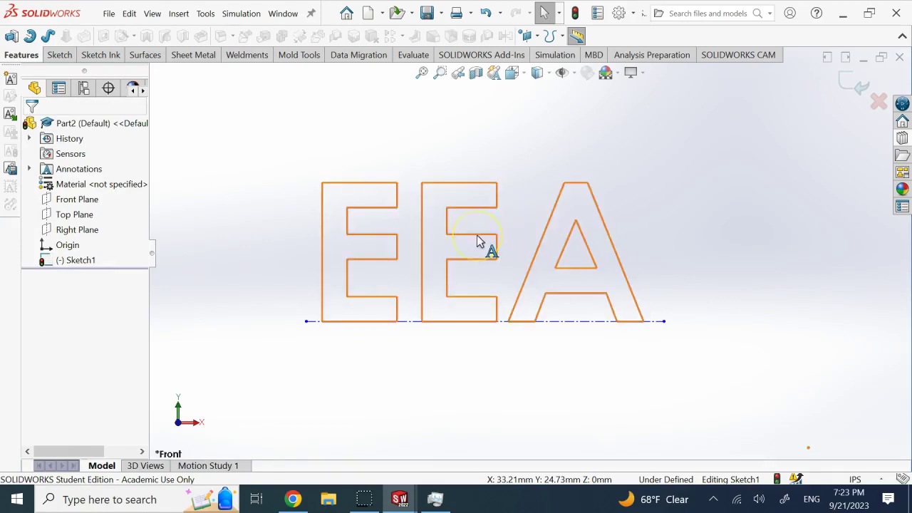
click(414, 241)
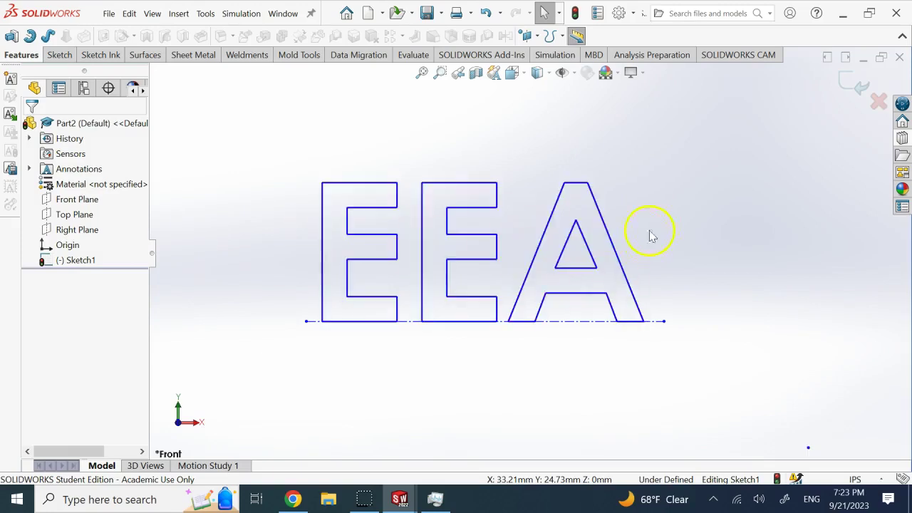
- Dissolve the EEA sketch text into plain sketch lines
right_click(473, 236)
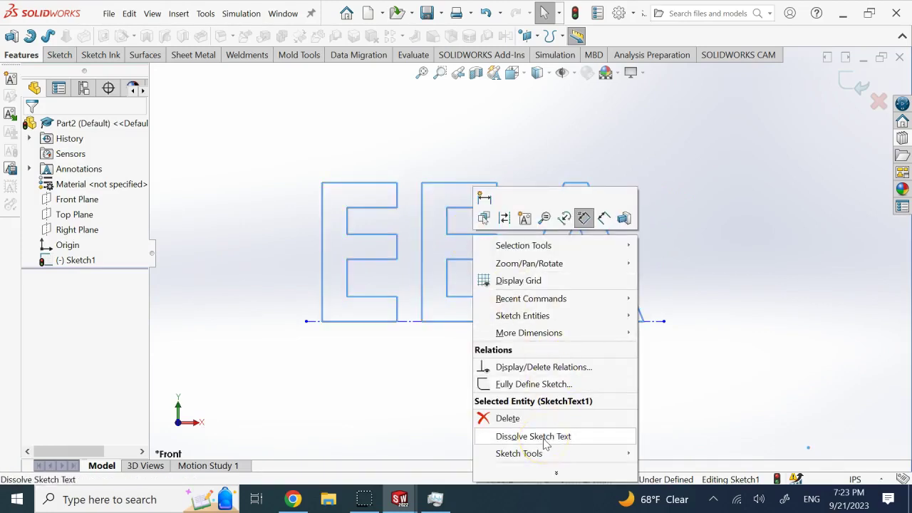
click(543, 436)
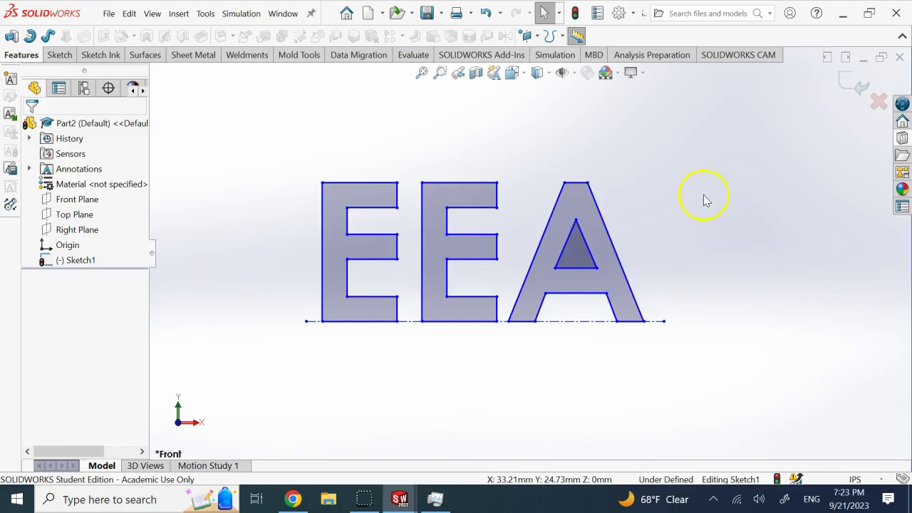
- Pull the apex of the A's inner triangle downward
click(467, 244)
ctrl+click(376, 244)
click(613, 393)
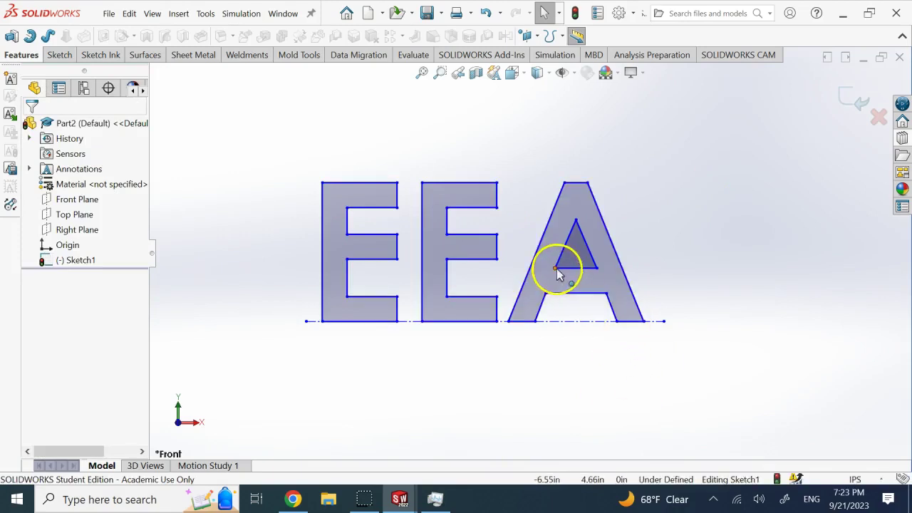
drag(558, 271, 588, 264)
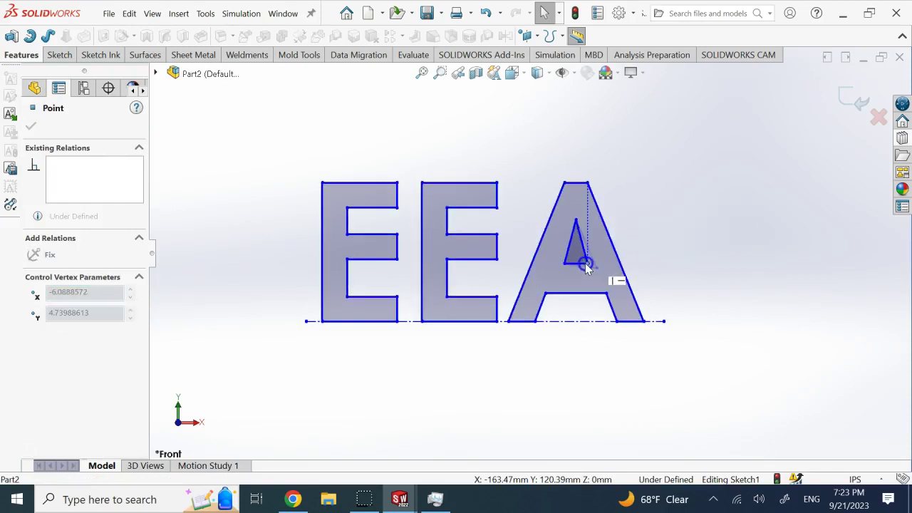
click(576, 222)
drag(576, 222, 576, 238)
click(523, 275)
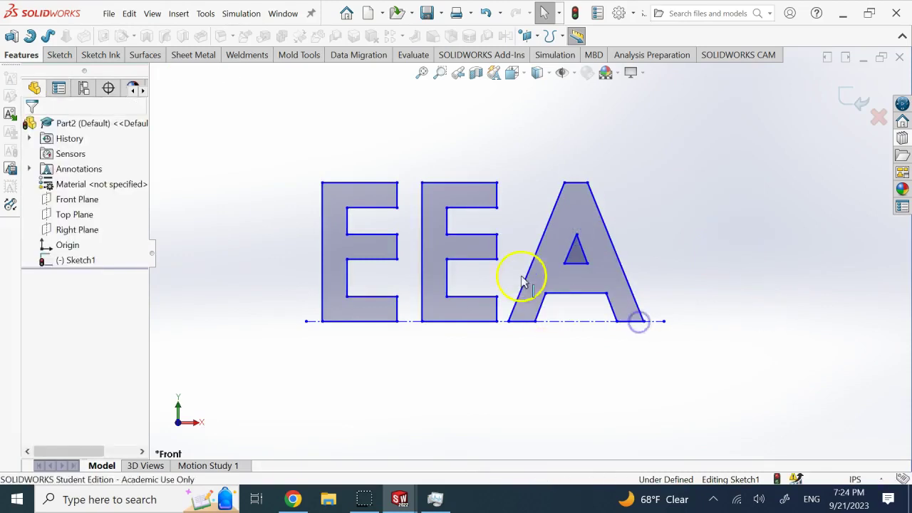
- Shorten both E's middle arms by dragging their ends left, then exit the sketch
drag(499, 249, 480, 245)
drag(399, 247, 378, 245)
click(532, 387)
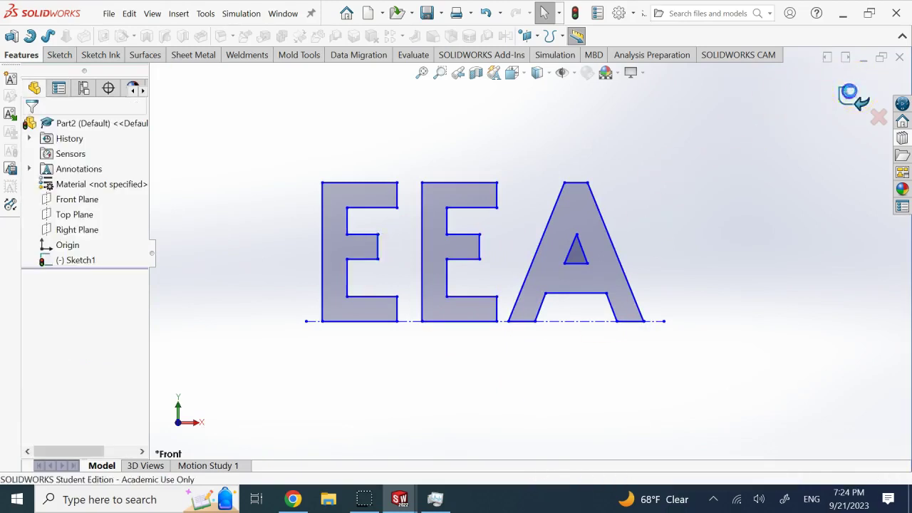
click(852, 94)
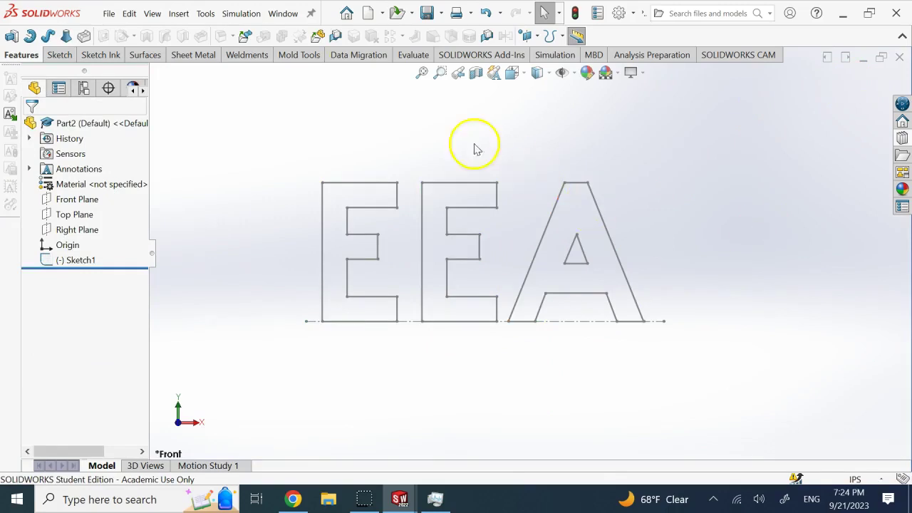
- Switch to the Part3 document
click(287, 14)
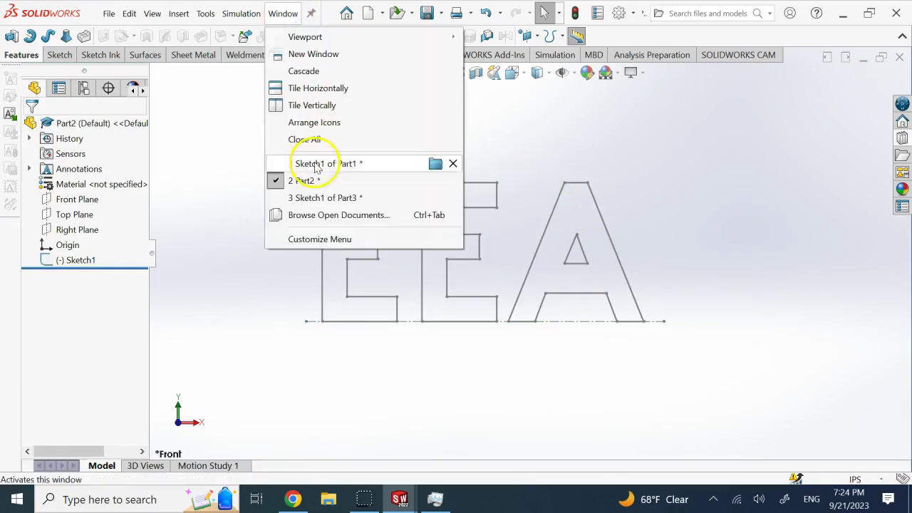
click(324, 200)
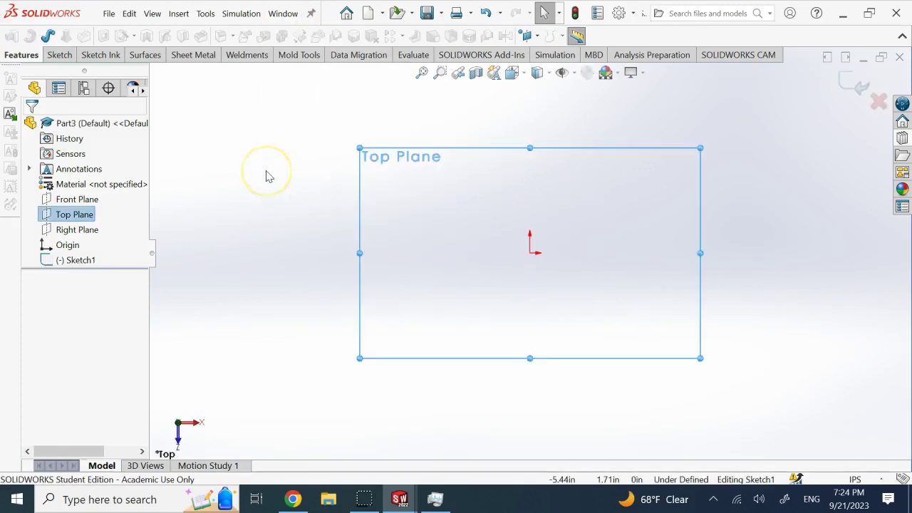
click(250, 202)
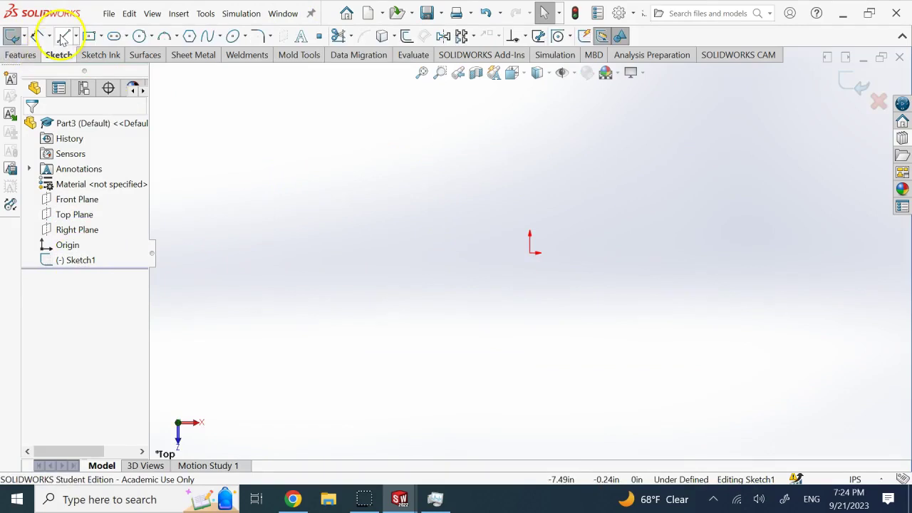
- Draw a horizontal line from the origin and dimension it 9.00 inches long
click(64, 36)
mouse_move(531, 253)
mouse_down()
mouse_move(261, 261)
mouse_move(229, 253)
mouse_up()
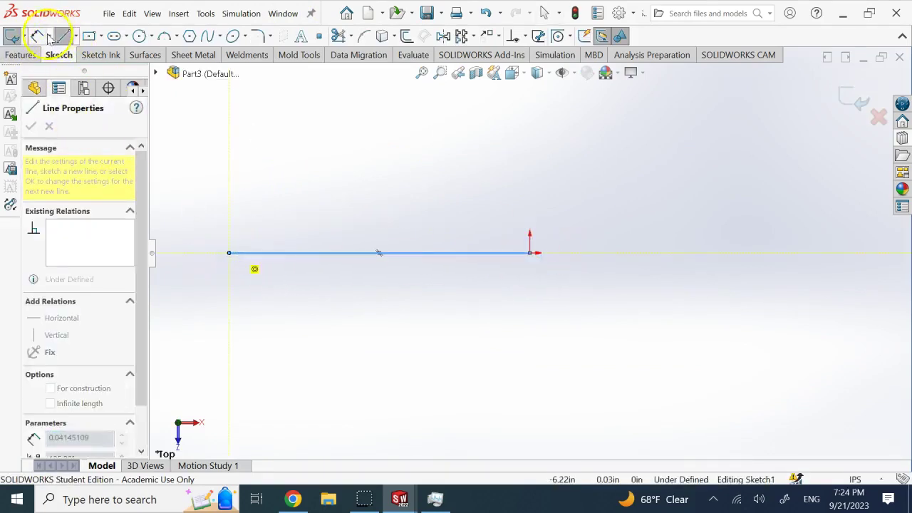
click(350, 254)
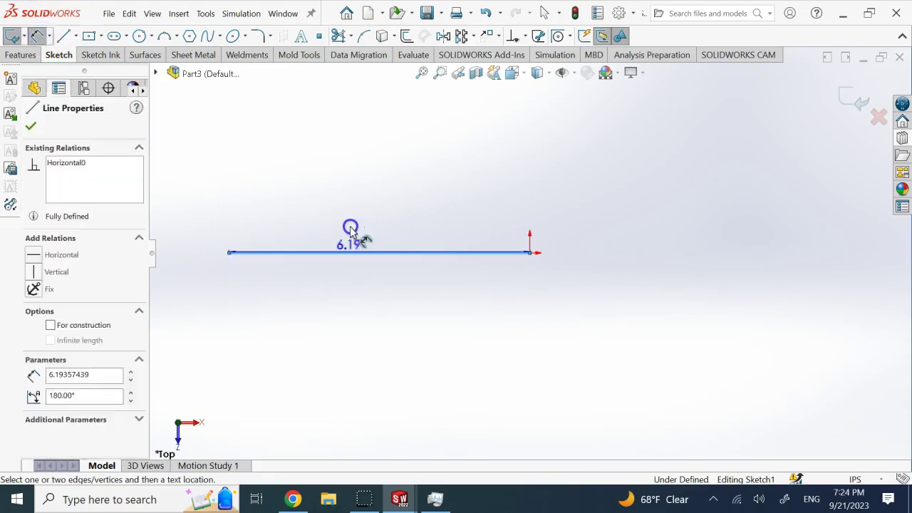
click(350, 229)
text(9)
key(Return)
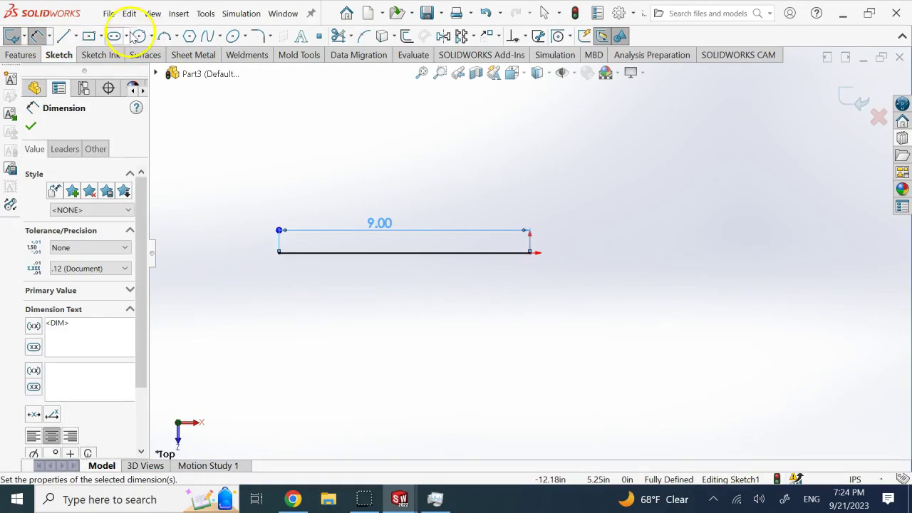
click(39, 41)
click(367, 109)
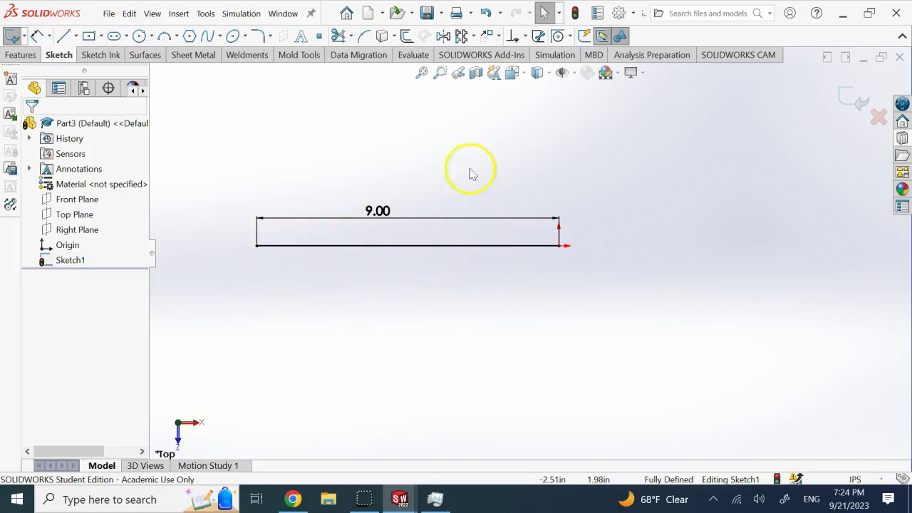
- Below the line's right end, draw a baseline with a raised step then a low step, right to left
click(443, 144)
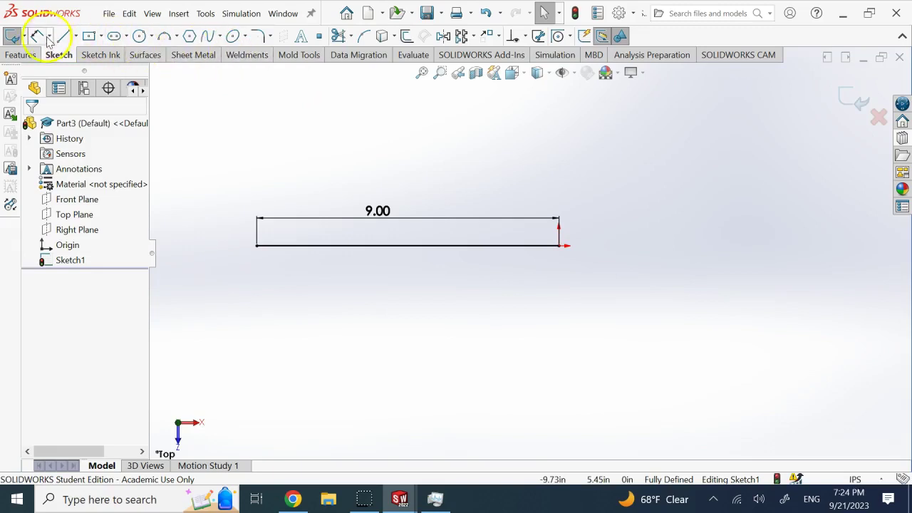
click(559, 333)
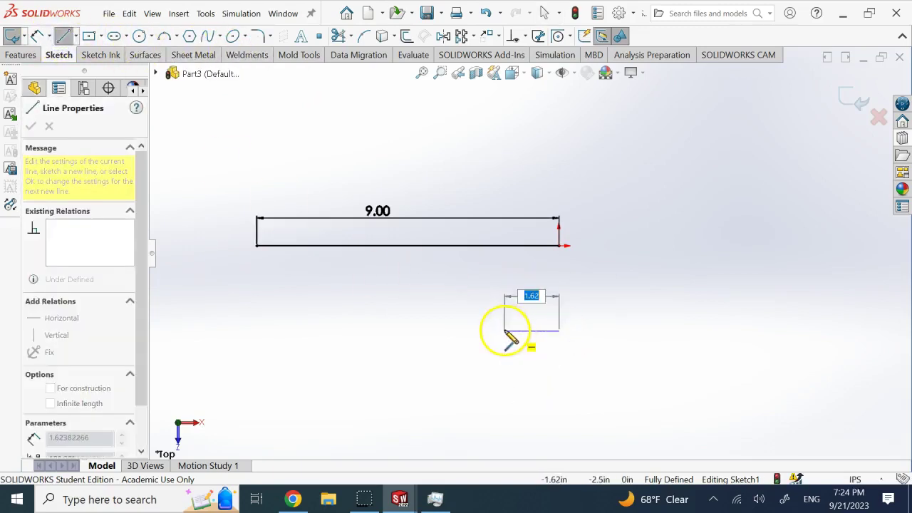
click(505, 330)
click(504, 292)
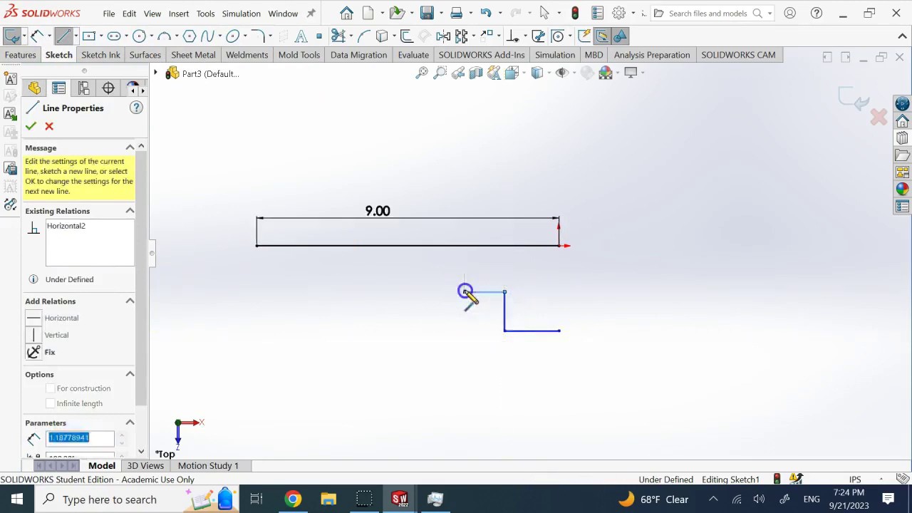
click(464, 292)
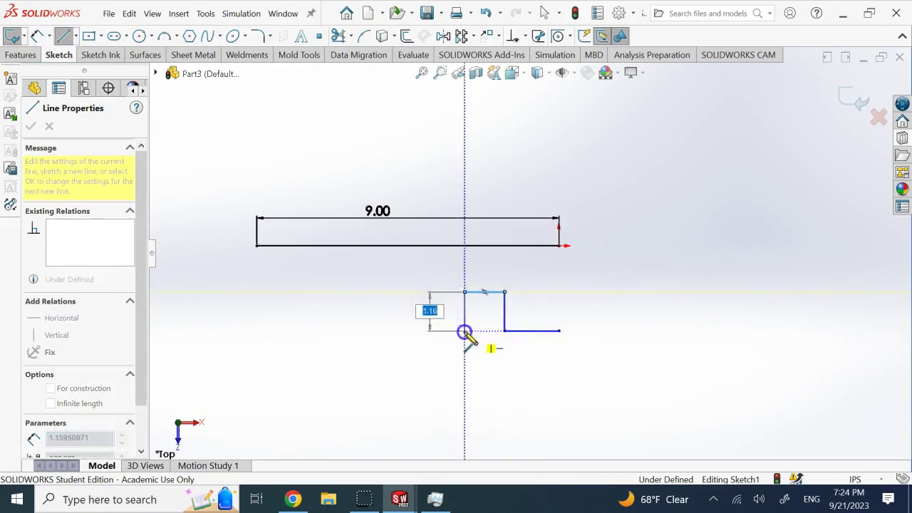
click(465, 331)
click(417, 330)
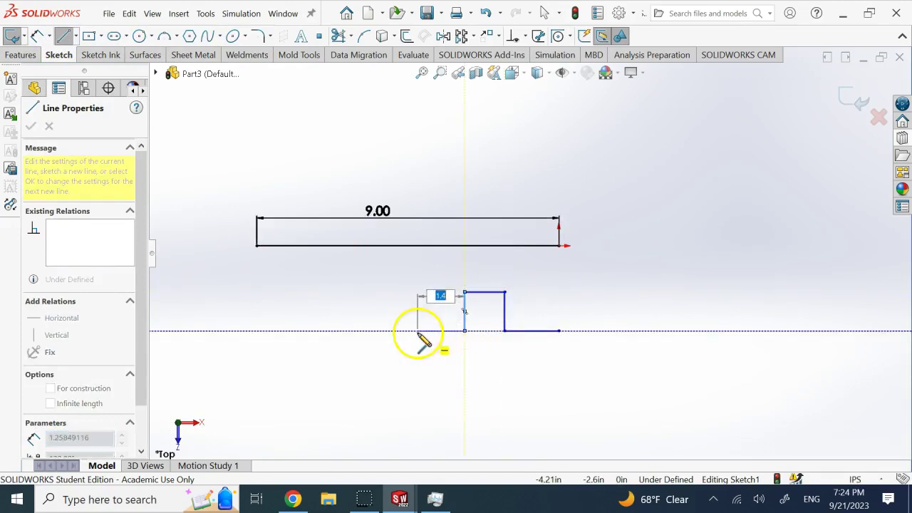
click(418, 372)
click(373, 372)
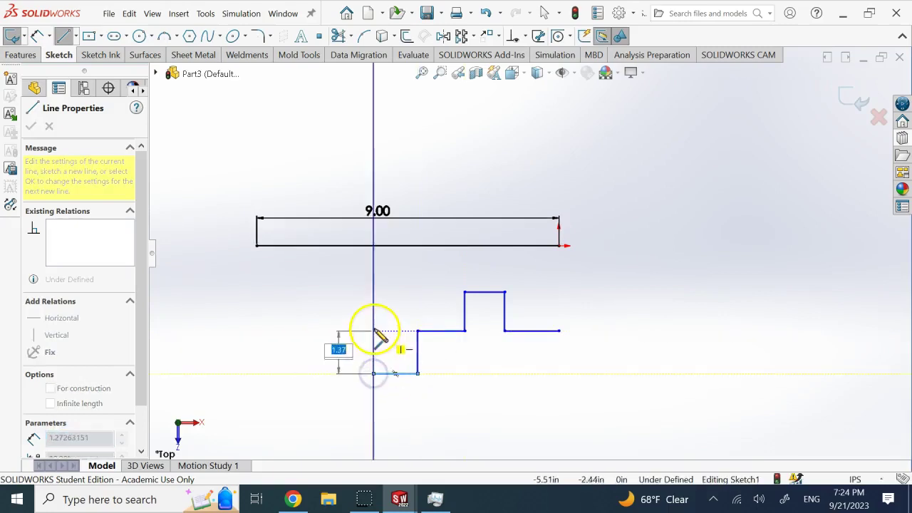
click(374, 331)
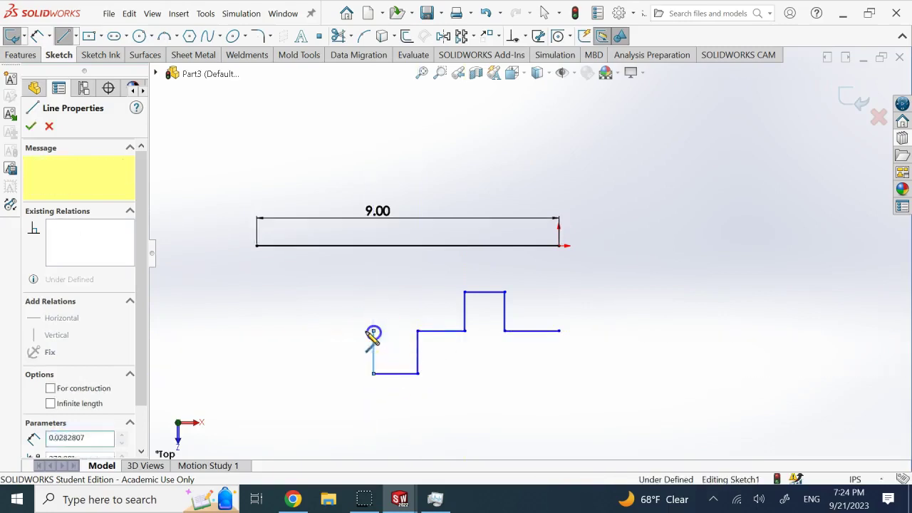
- Continue with a second low step, a left raised step and a final short baseline segment
click(328, 331)
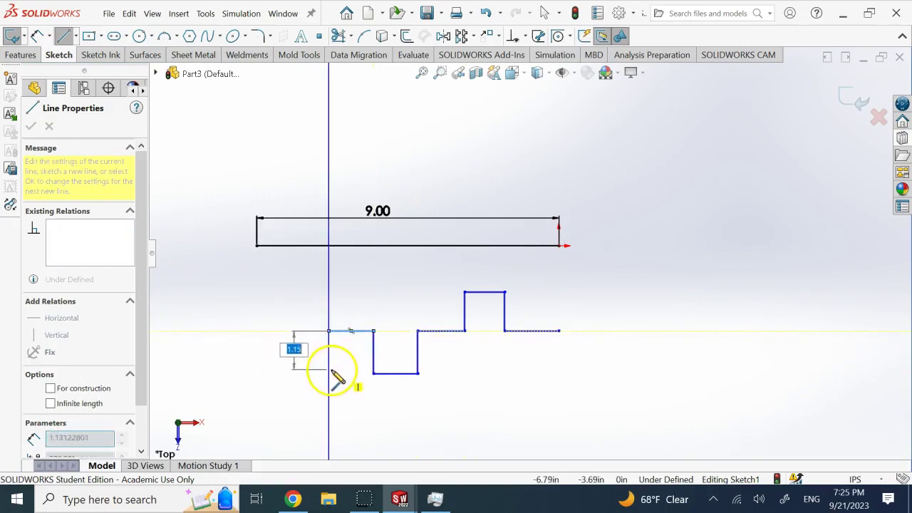
click(328, 373)
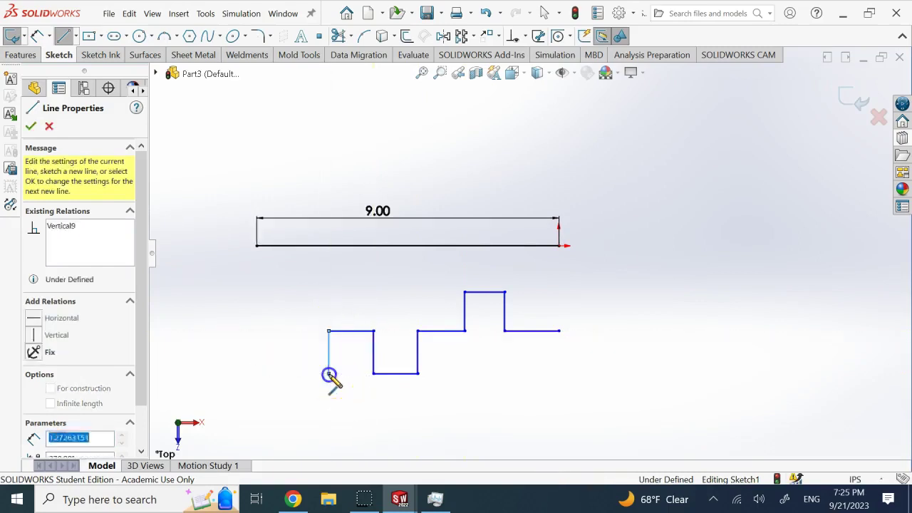
click(275, 373)
click(275, 331)
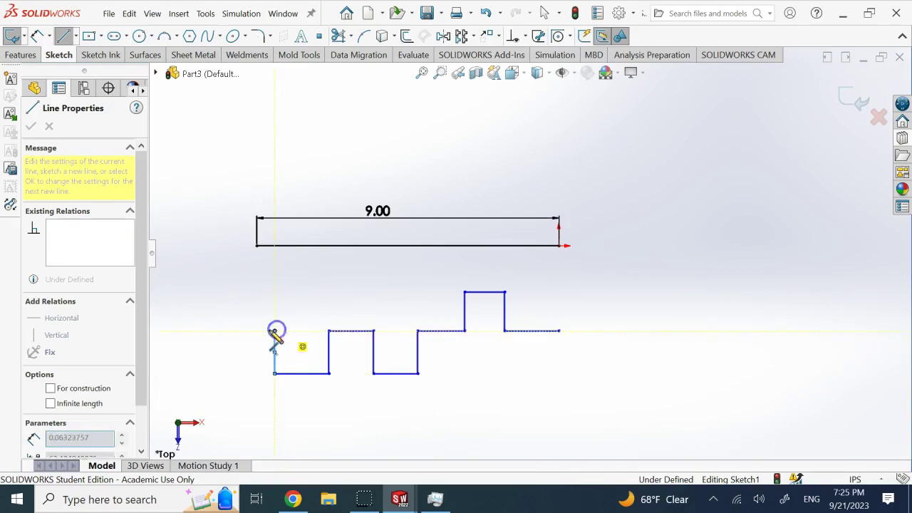
click(234, 331)
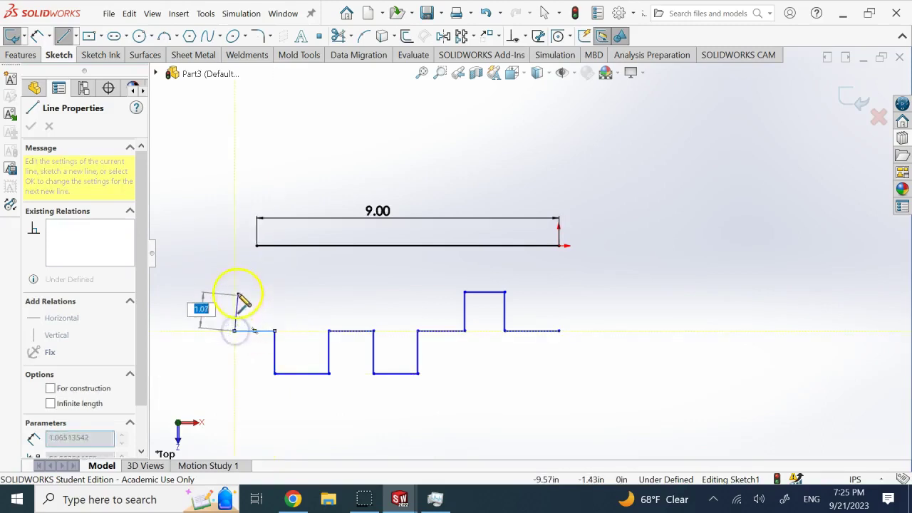
click(234, 291)
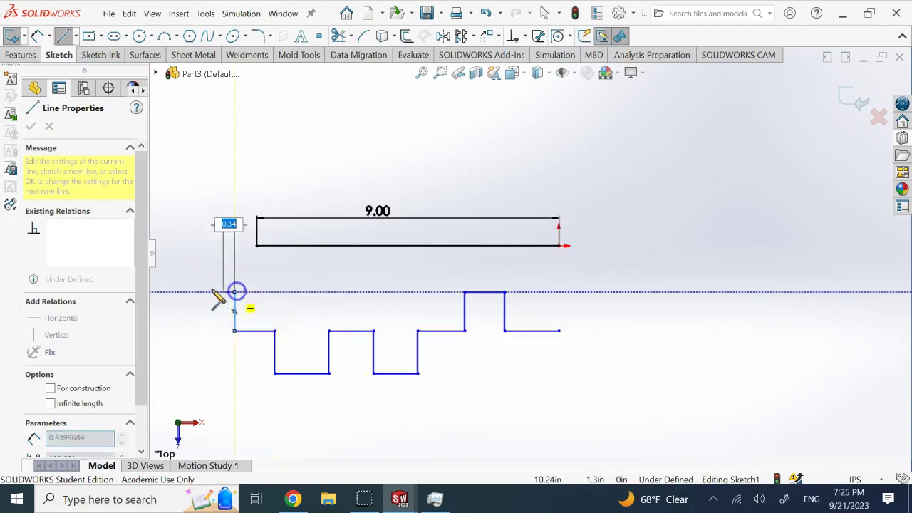
click(185, 292)
click(185, 331)
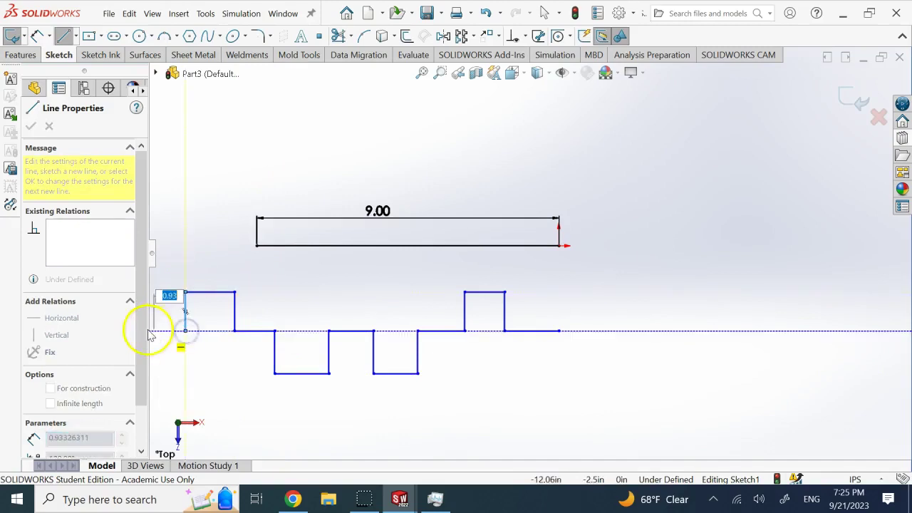
click(152, 330)
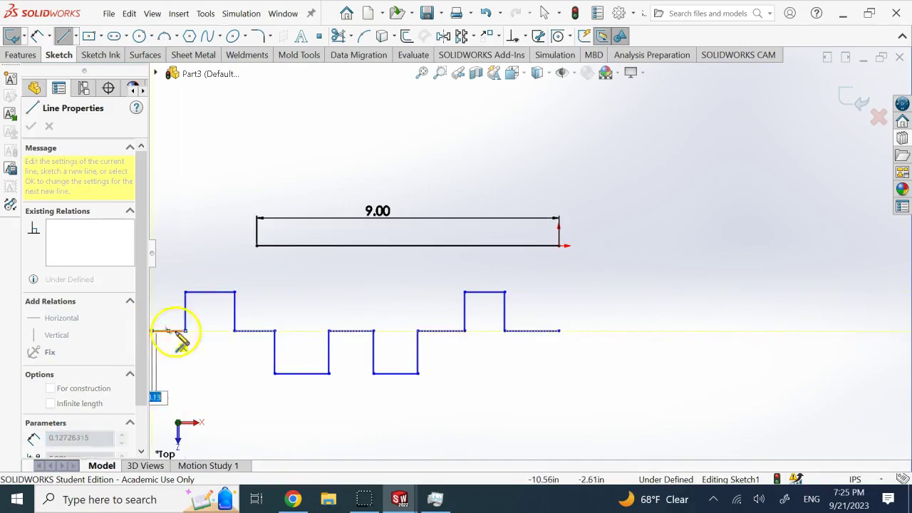
key(z)
key(Escape)
key(Escape)
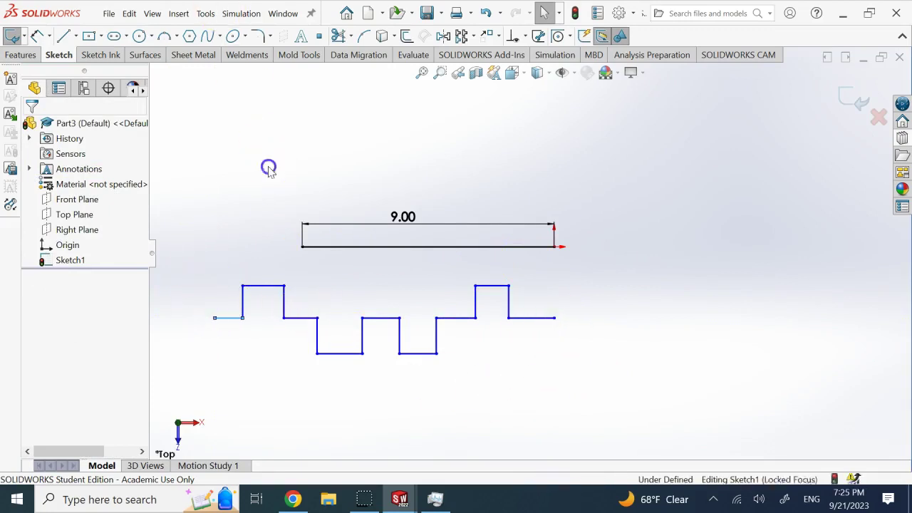
- With Jog Line, add a raised jog near the 9-inch line's right end and a lowered jog mid-line
click(207, 13)
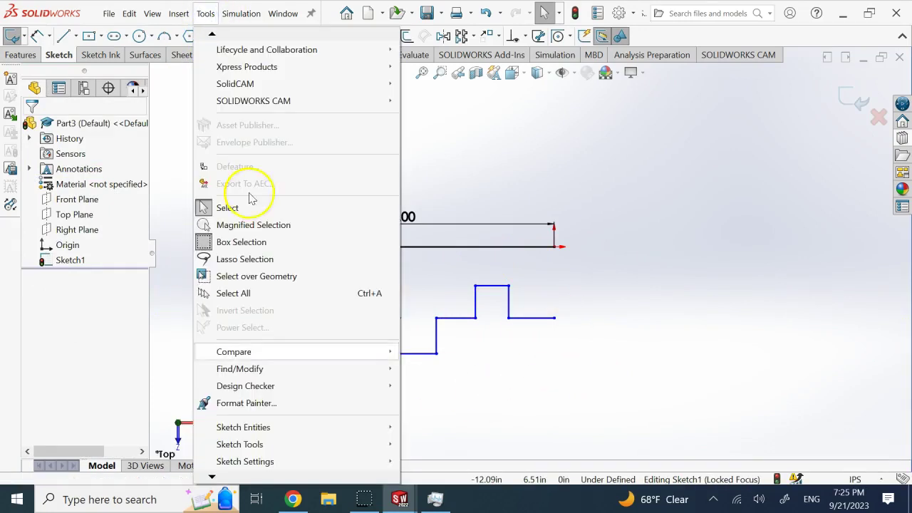
click(260, 444)
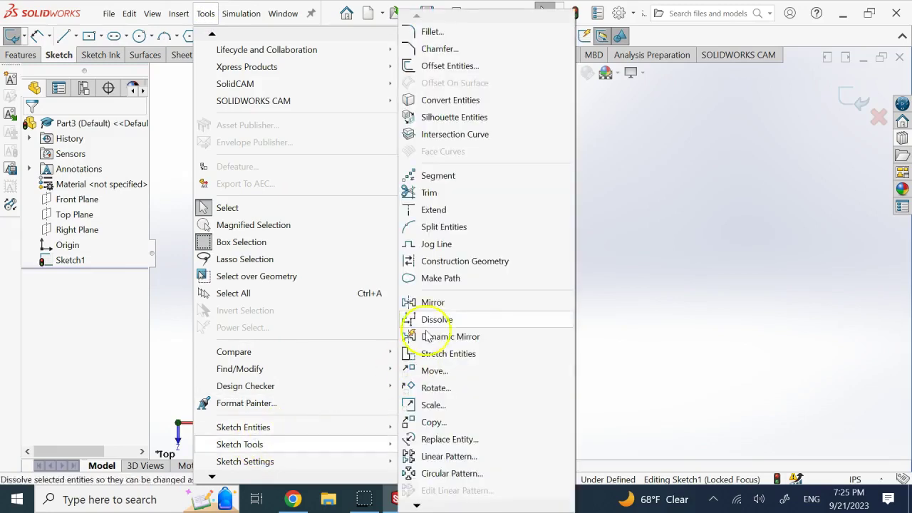
click(436, 243)
scroll(501, 241, down, 2)
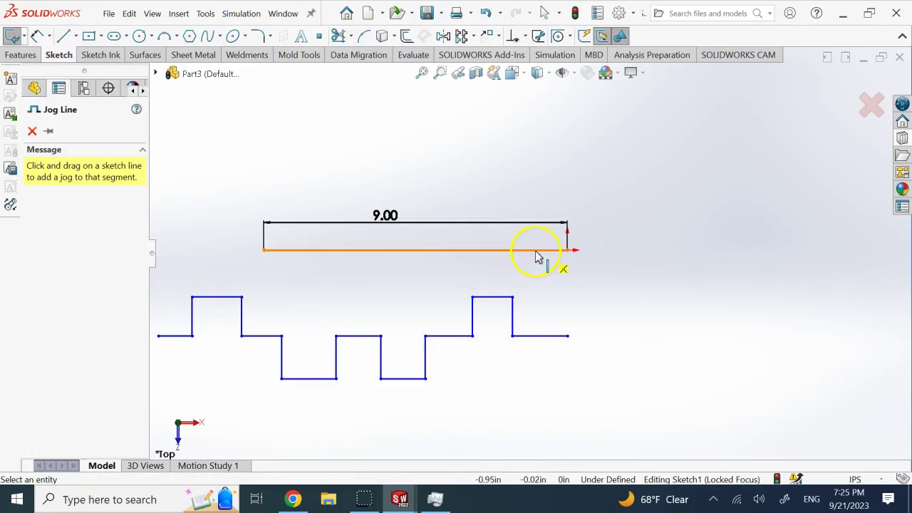
click(529, 250)
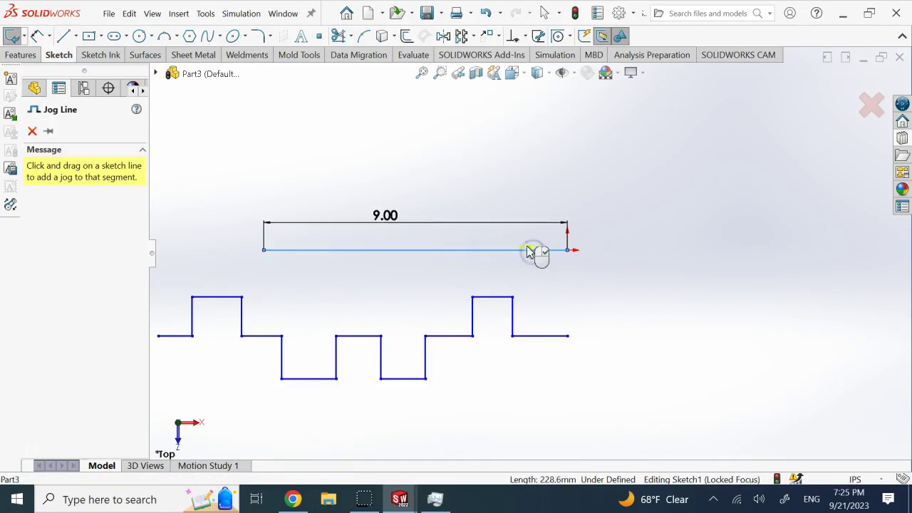
click(501, 214)
click(461, 253)
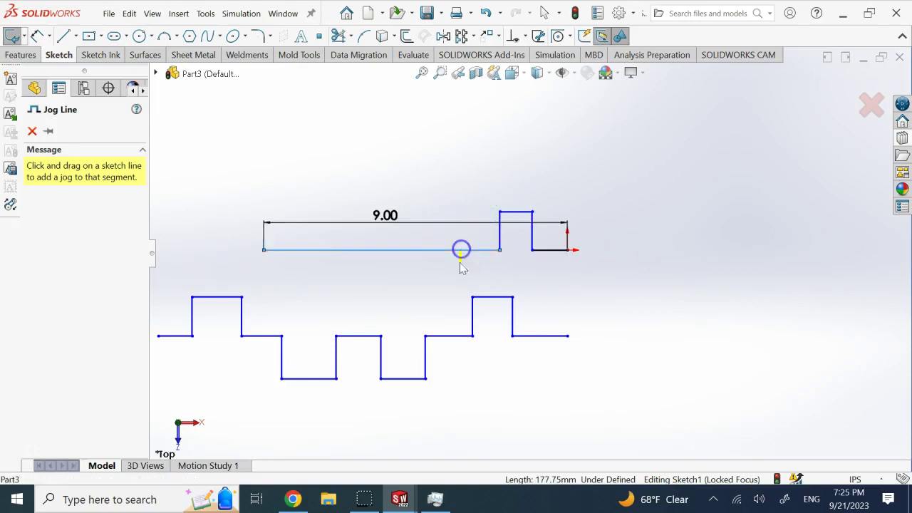
click(431, 297)
- Add a second lowered jog further left and a raised jog near the line's left end
click(388, 251)
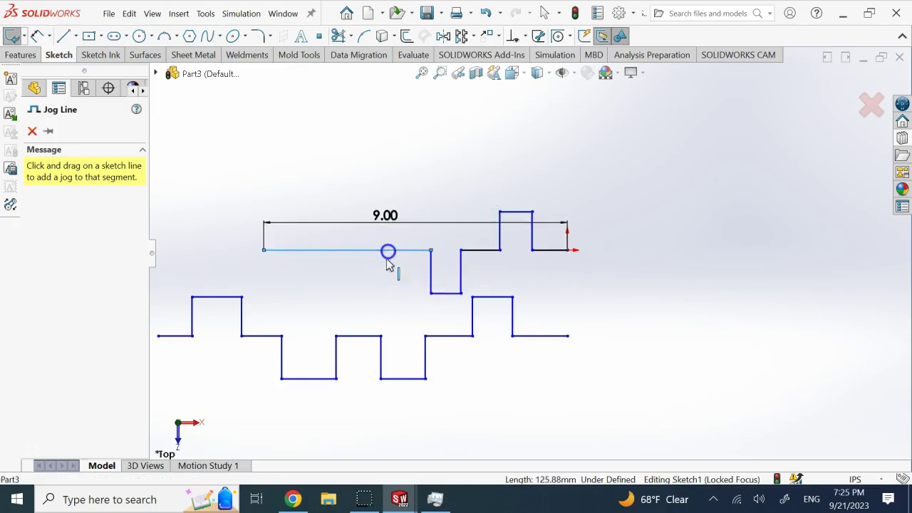
click(360, 295)
click(320, 251)
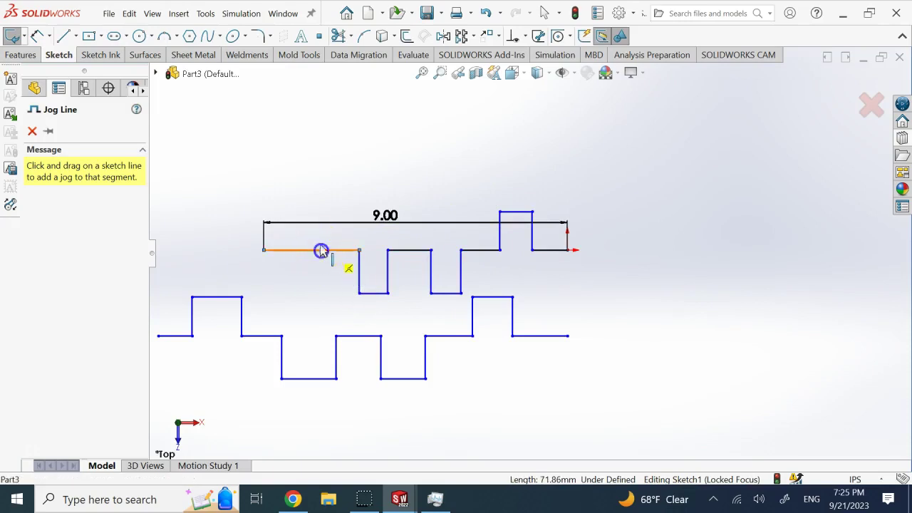
click(297, 212)
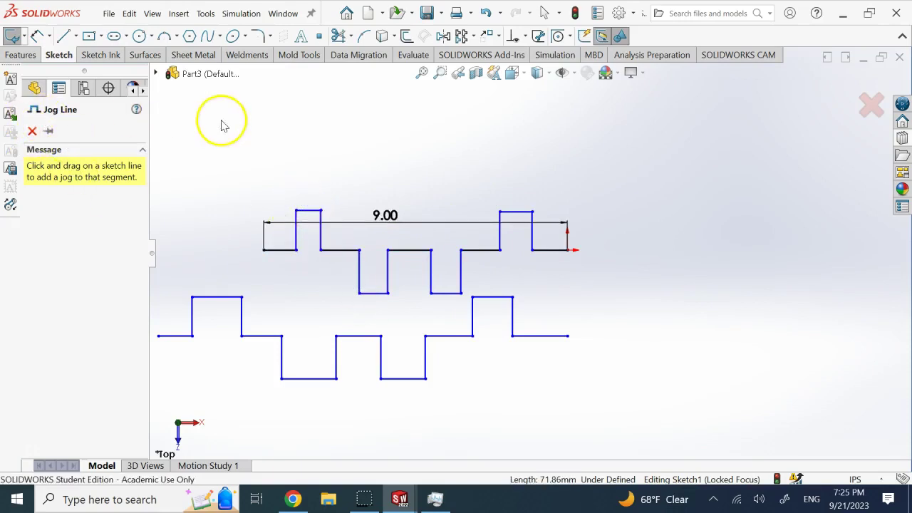
key(Escape)
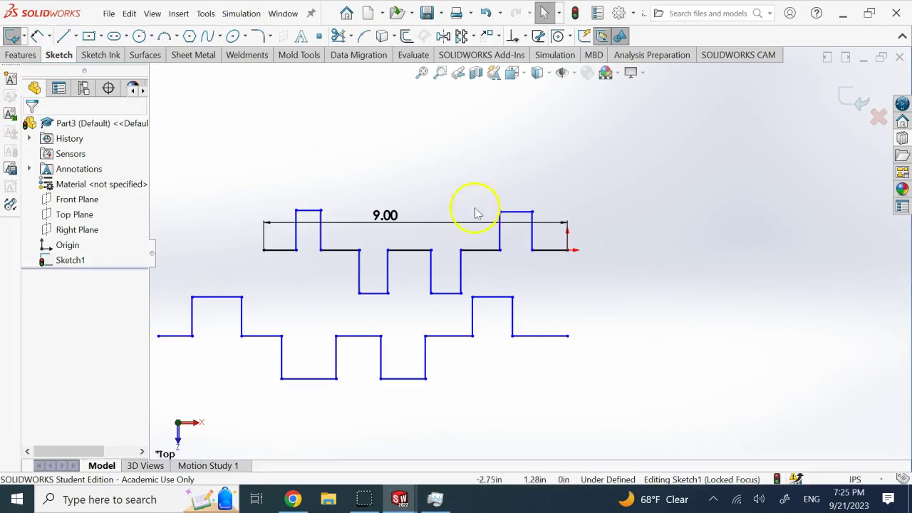